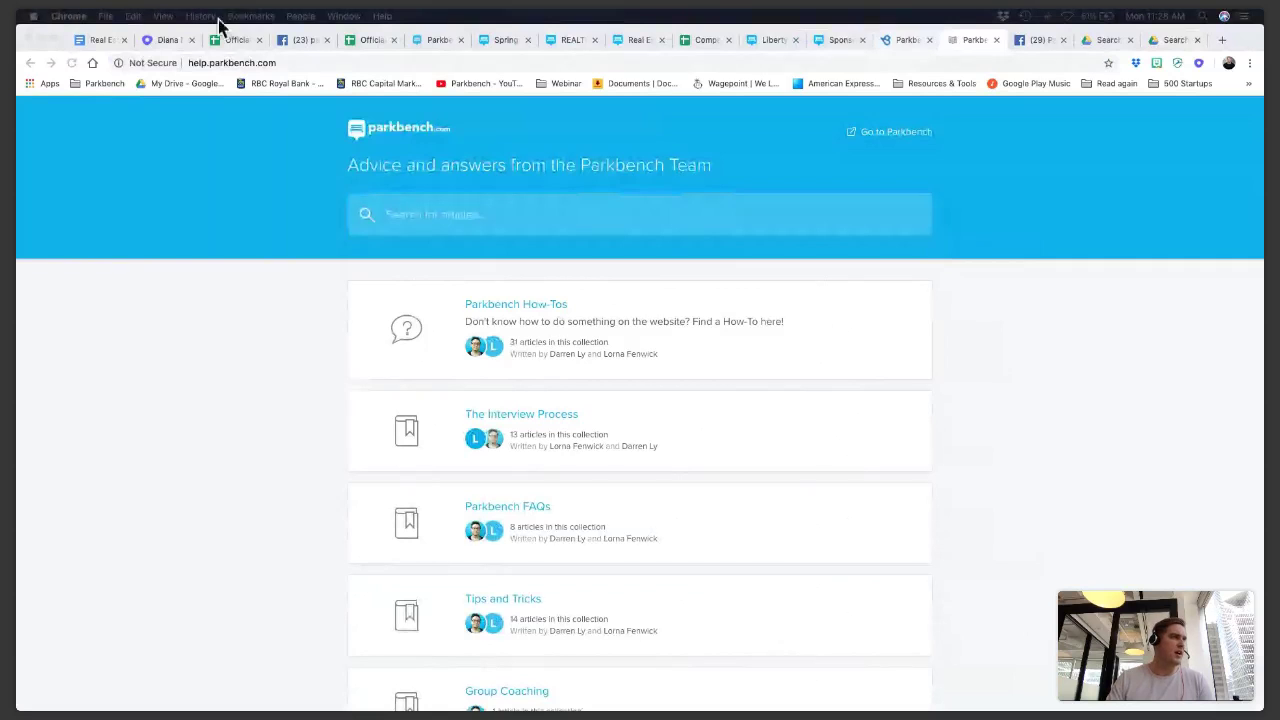
- Open the client-specific copy of "What to do After Prospect Interview: Promotion Checklist" last modified Sep 27, 2017 from the Drive search results
{"action": "left_click", "coordinate": [230, 40]}
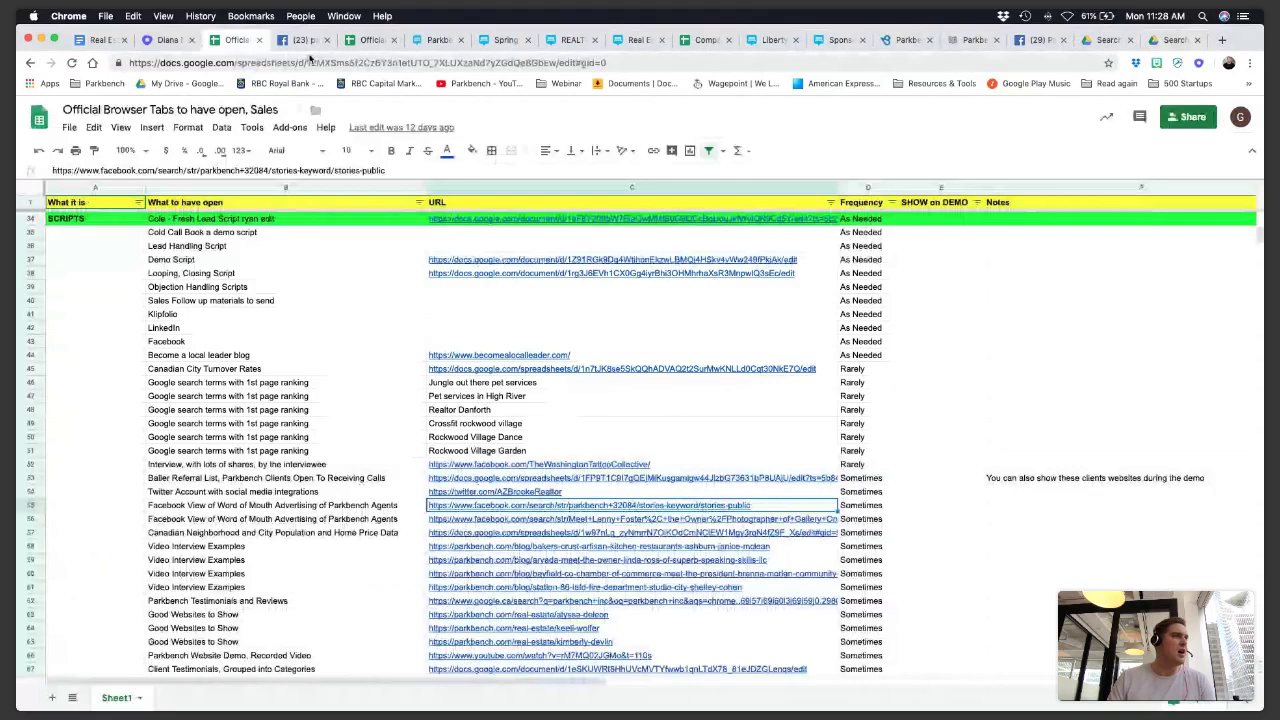
{"action": "left_click", "coordinate": [300, 43]}
{"action": "key", "text": "super+9"}
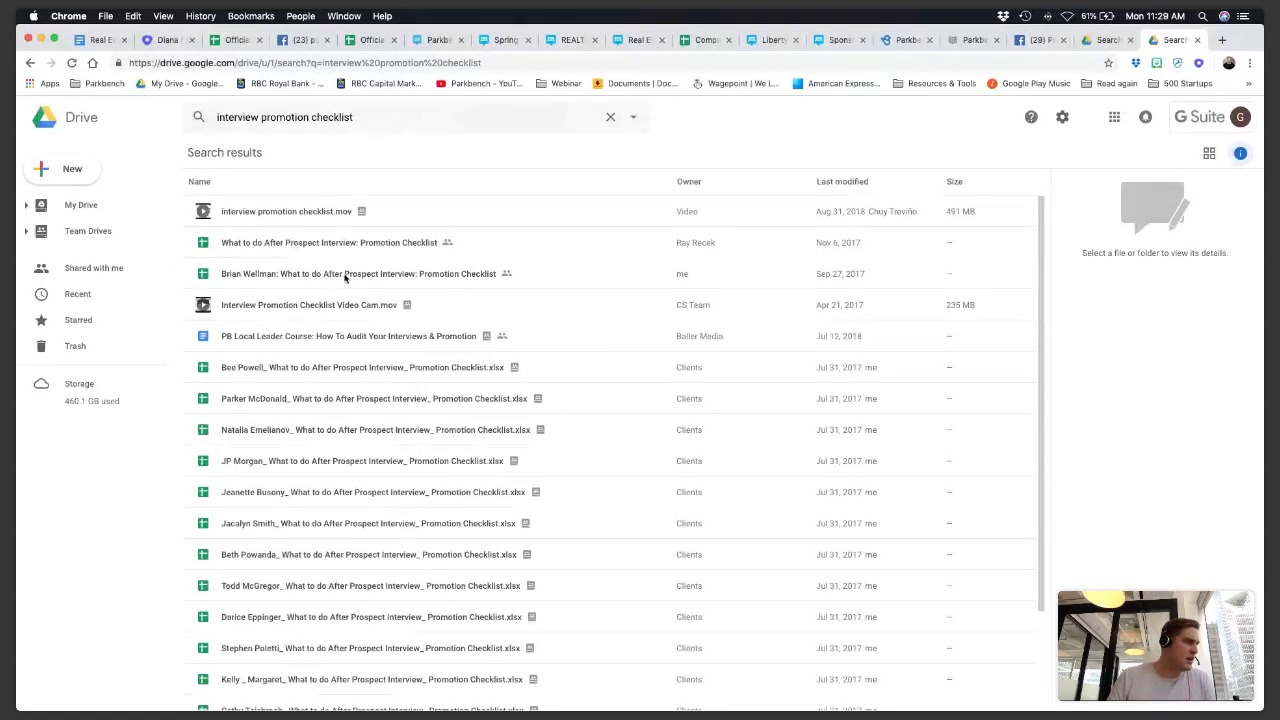
{"action": "left_click", "coordinate": [249, 279]}
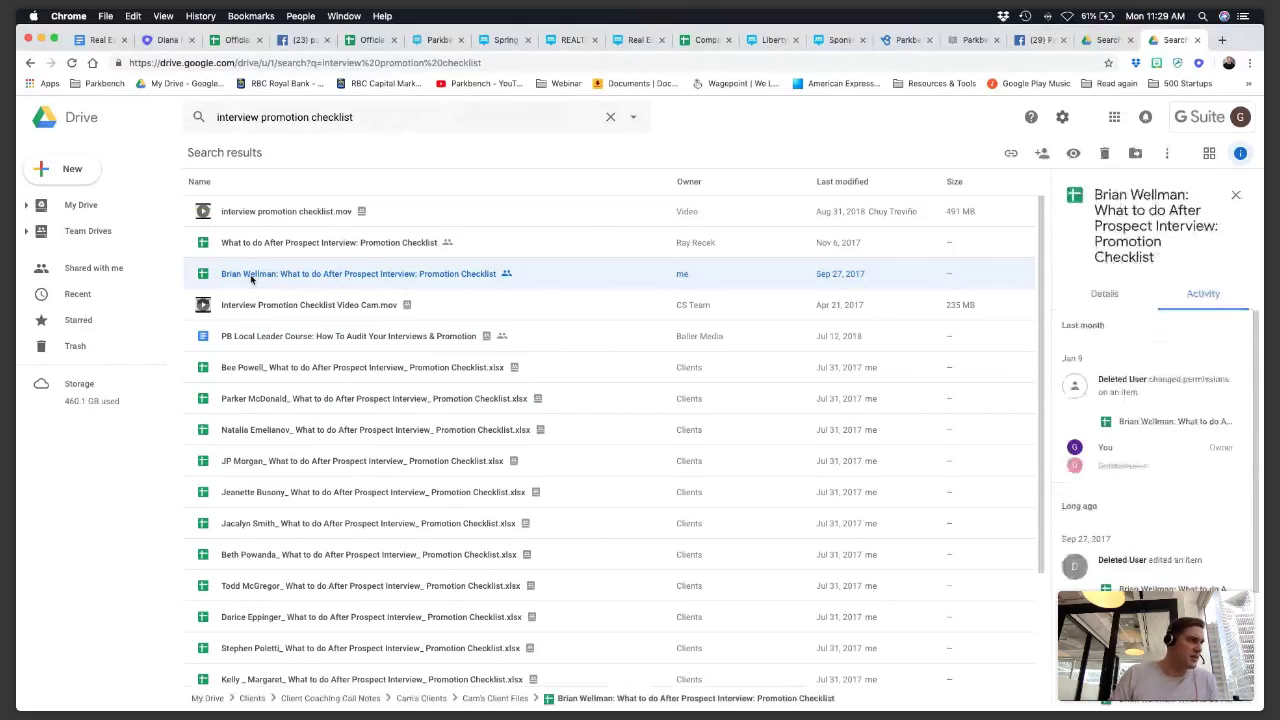
{"action": "double_click", "coordinate": [361, 278]}
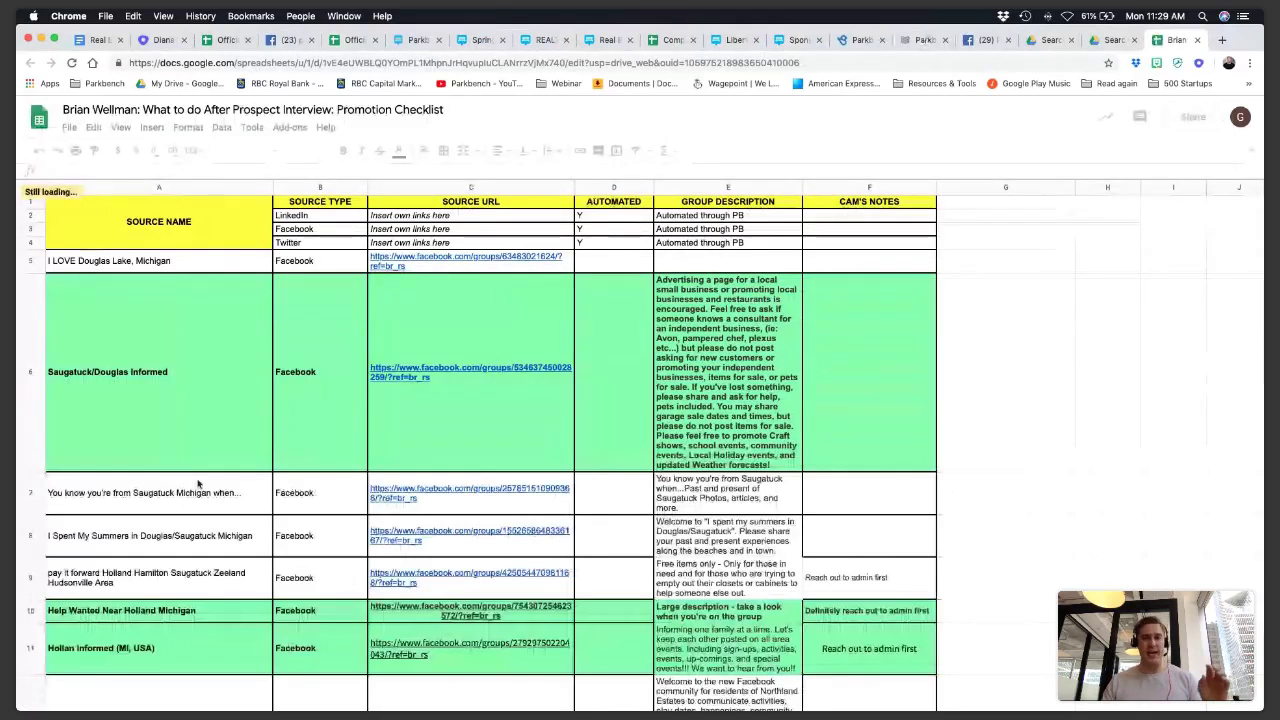
- Review the promotion source rows in the checklist, from the Facebook groups down to the LinkedIn and Nextdoor entries
{"action": "scroll", "coordinate": [198, 484], "scroll_direction": "down", "scroll_amount": 1}
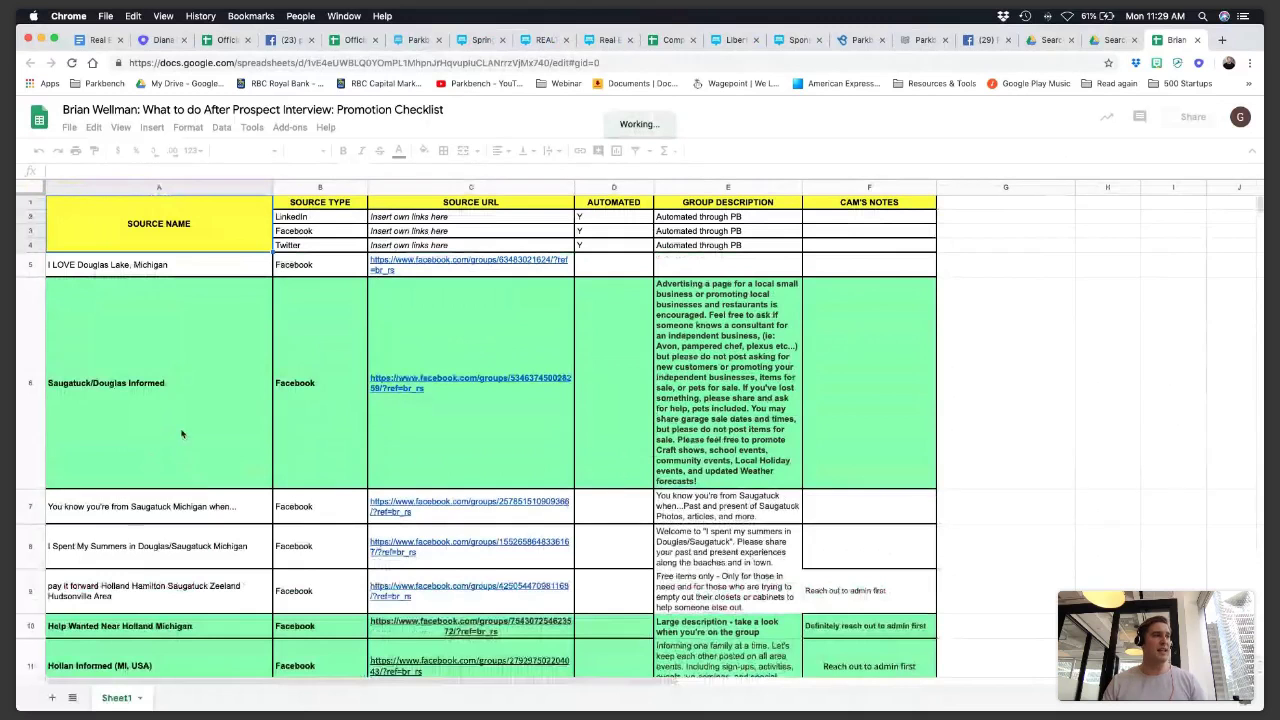
{"action": "left_click", "coordinate": [182, 433]}
{"action": "scroll", "coordinate": [185, 420], "scroll_direction": "down", "scroll_amount": 1}
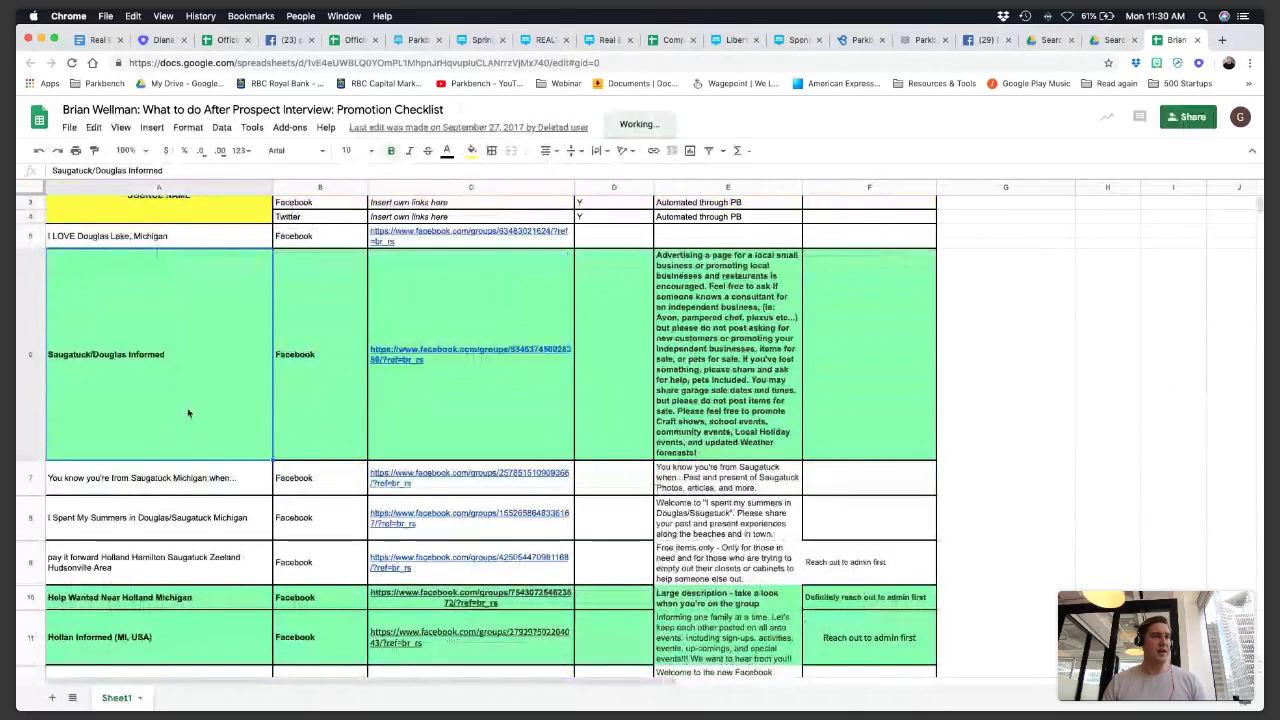
{"action": "scroll", "coordinate": [188, 413], "scroll_direction": "down", "scroll_amount": 2}
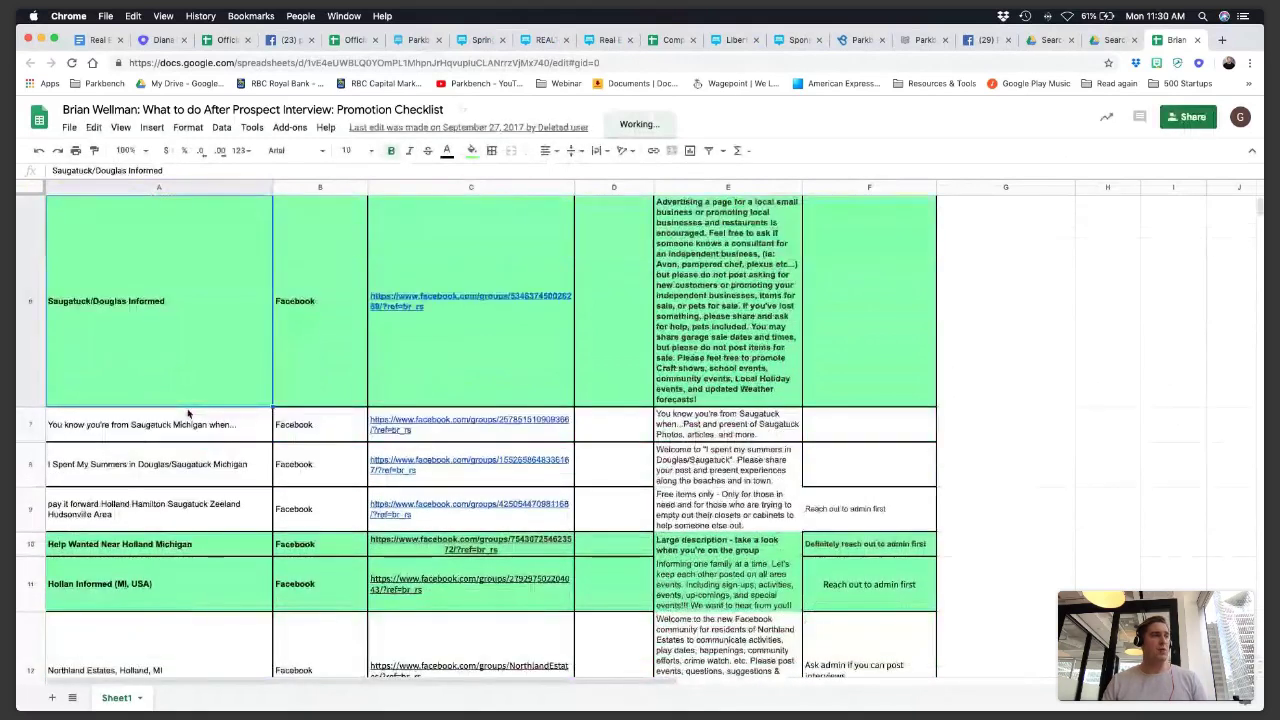
{"action": "scroll", "coordinate": [188, 413], "scroll_direction": "down", "scroll_amount": 5}
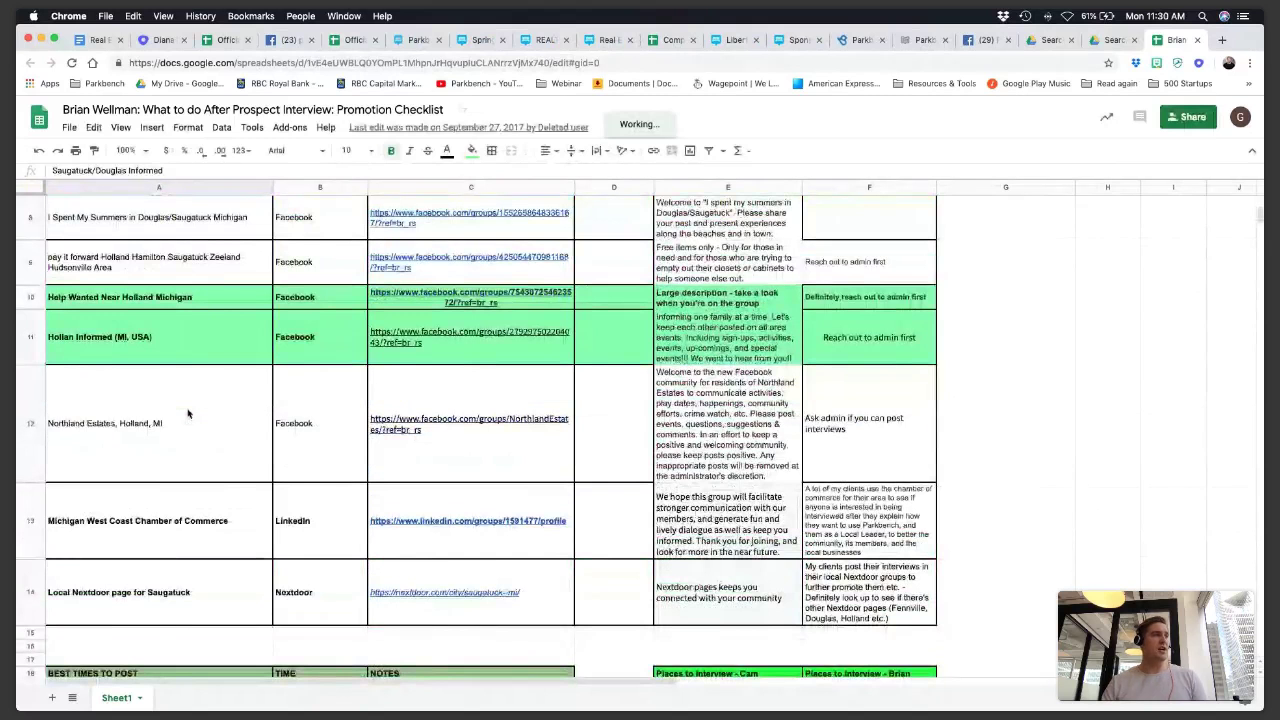
{"action": "scroll", "coordinate": [160, 470], "scroll_direction": "down", "scroll_amount": 1}
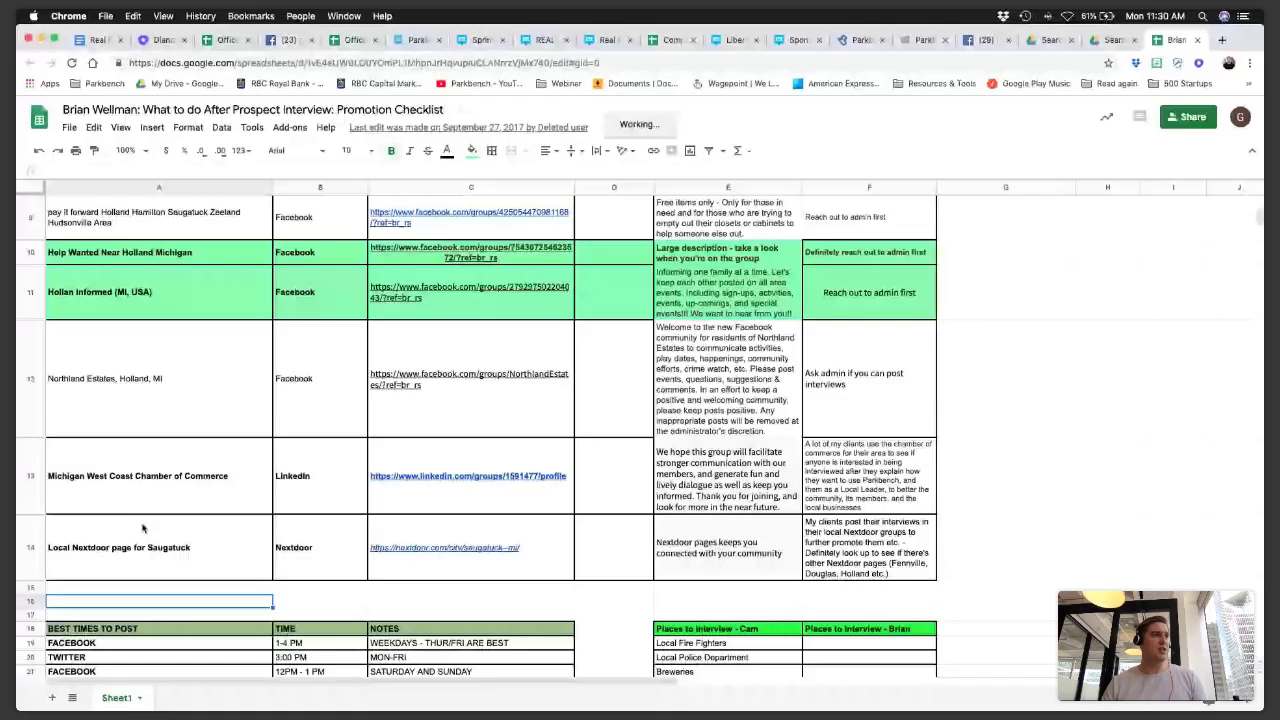
- Examine the best times to post and the places to interview tables below the source list
{"action": "left_click_drag", "start_coordinate": [142, 528], "coordinate": [150, 600]}
{"action": "scroll", "coordinate": [277, 369], "scroll_direction": "down", "scroll_amount": 8}
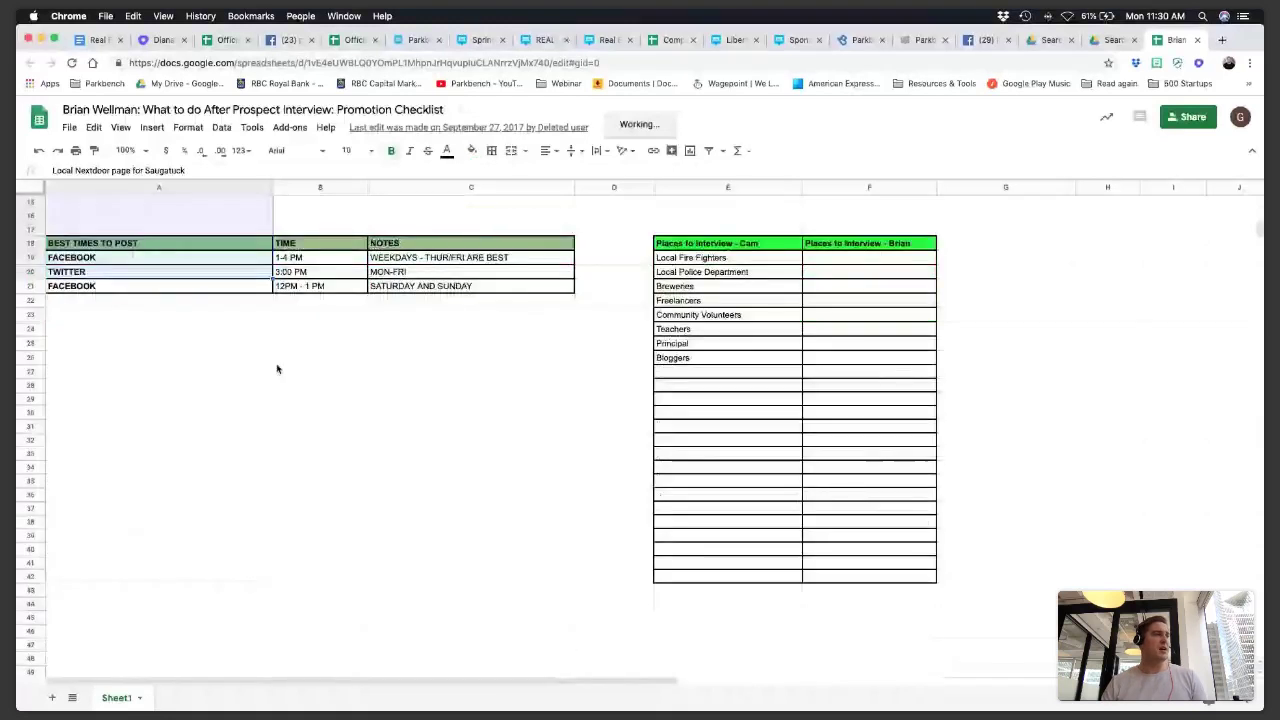
{"action": "scroll", "coordinate": [277, 366], "scroll_direction": "down", "scroll_amount": 1}
{"action": "left_click", "coordinate": [262, 316]}
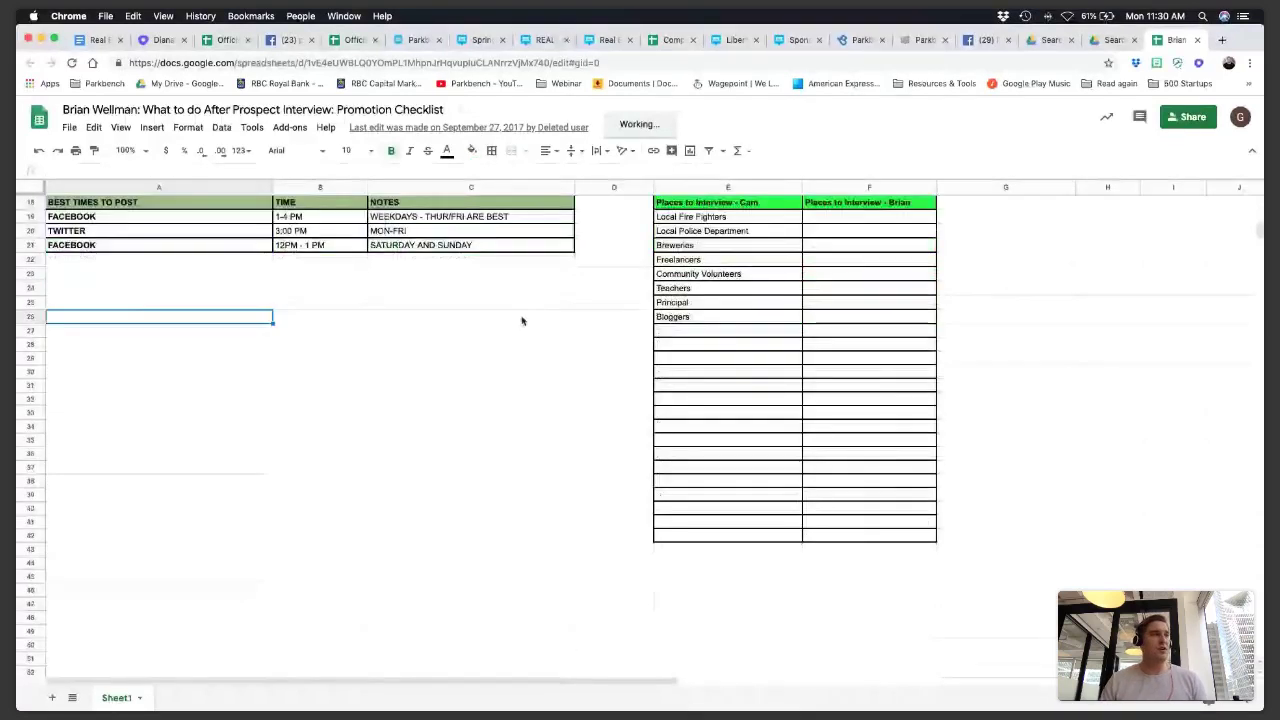
{"action": "left_click", "coordinate": [123, 291]}
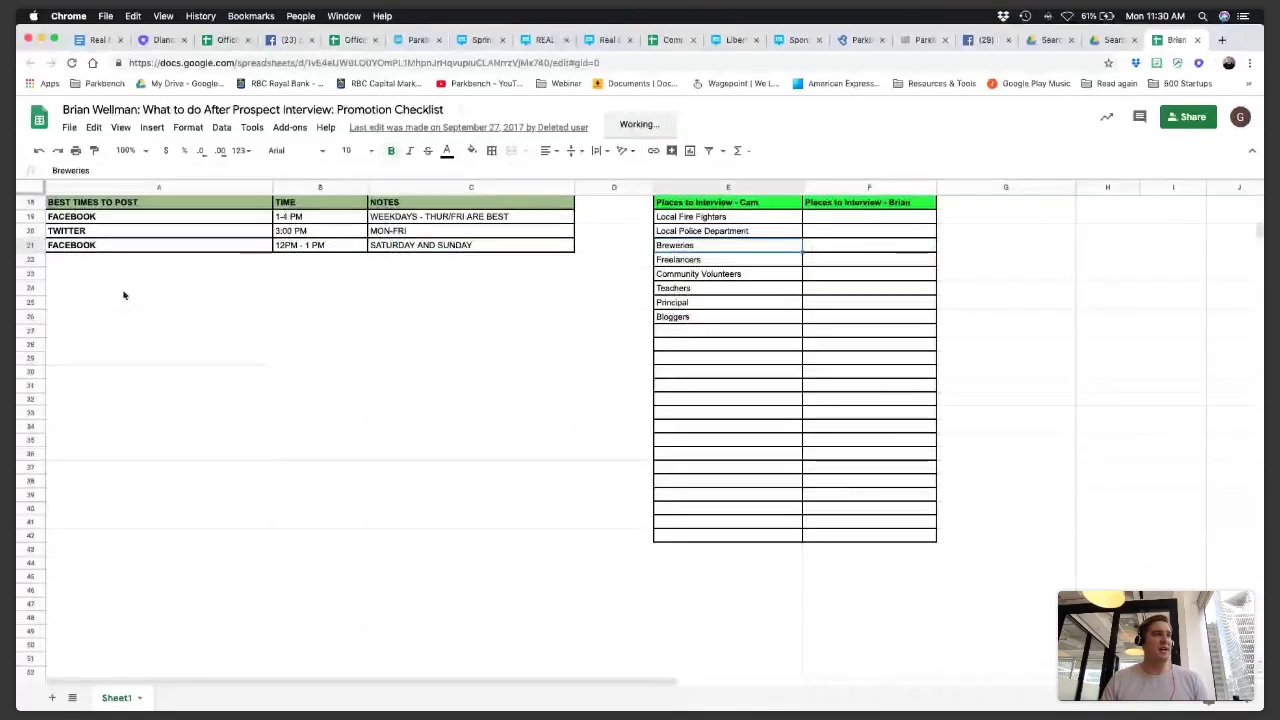
{"action": "scroll", "coordinate": [123, 301], "scroll_direction": "down", "scroll_amount": 1}
{"action": "scroll", "coordinate": [123, 301], "scroll_direction": "up", "scroll_amount": 1}
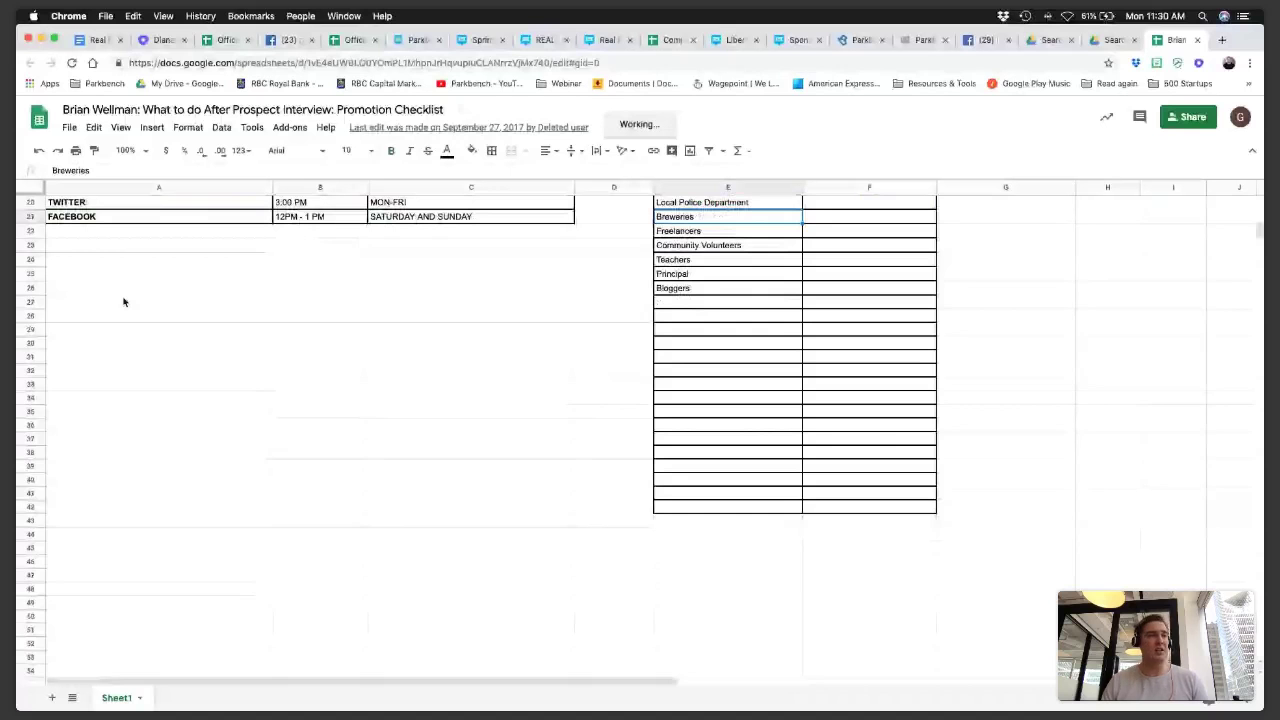
- Return to the top of the checklist and inspect the Saugatuck/Douglas Informed group's description and link, plus the rows below it
{"action": "scroll", "coordinate": [123, 301], "scroll_direction": "up", "scroll_amount": 5}
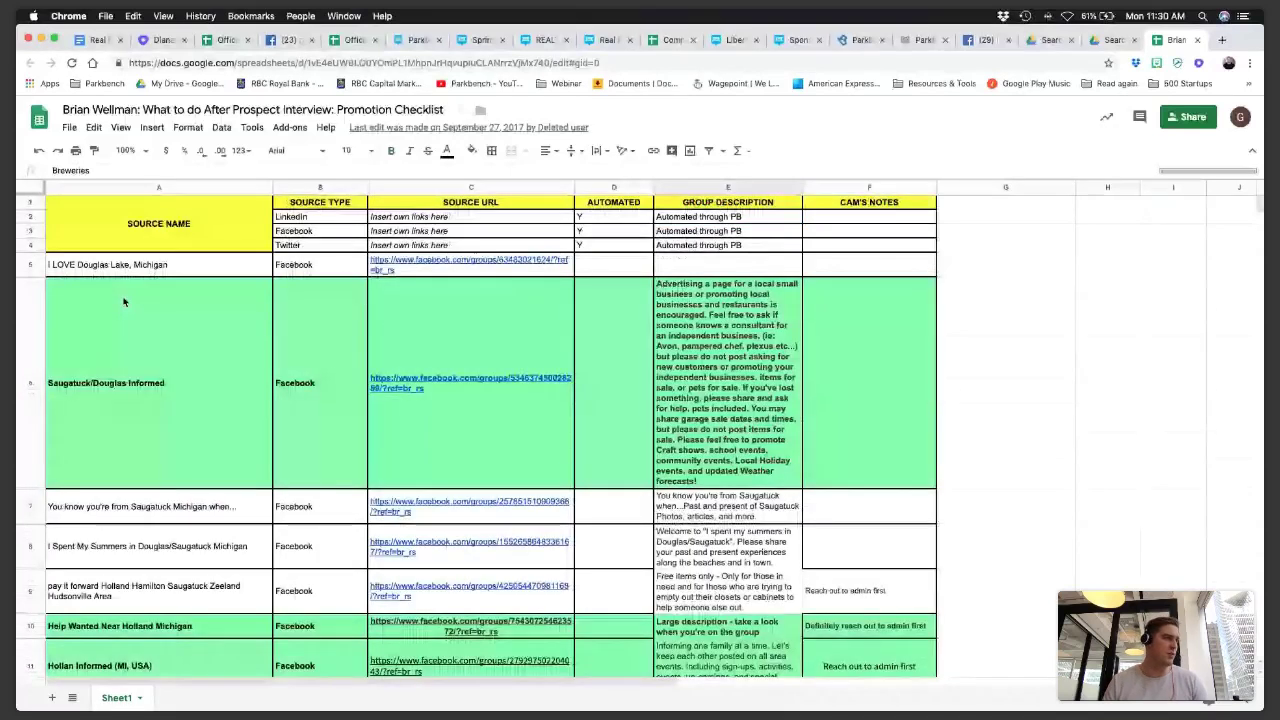
{"action": "left_click", "coordinate": [748, 365]}
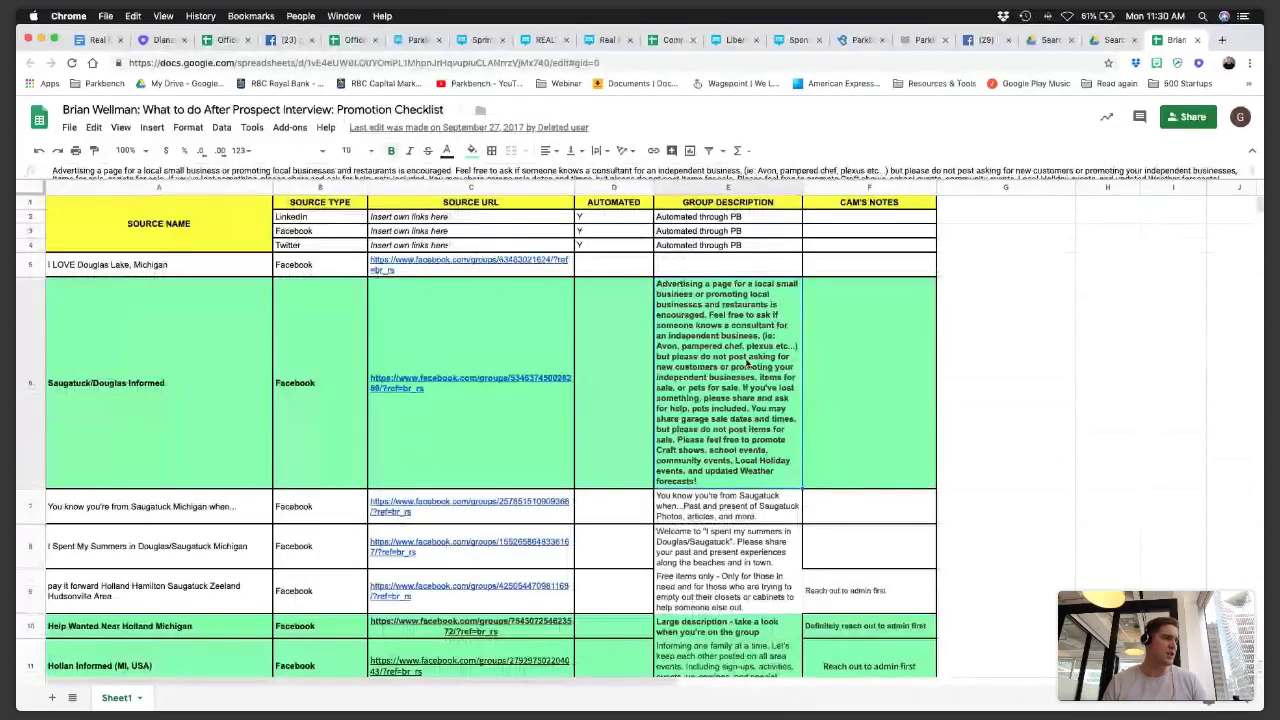
{"action": "left_click", "coordinate": [470, 355]}
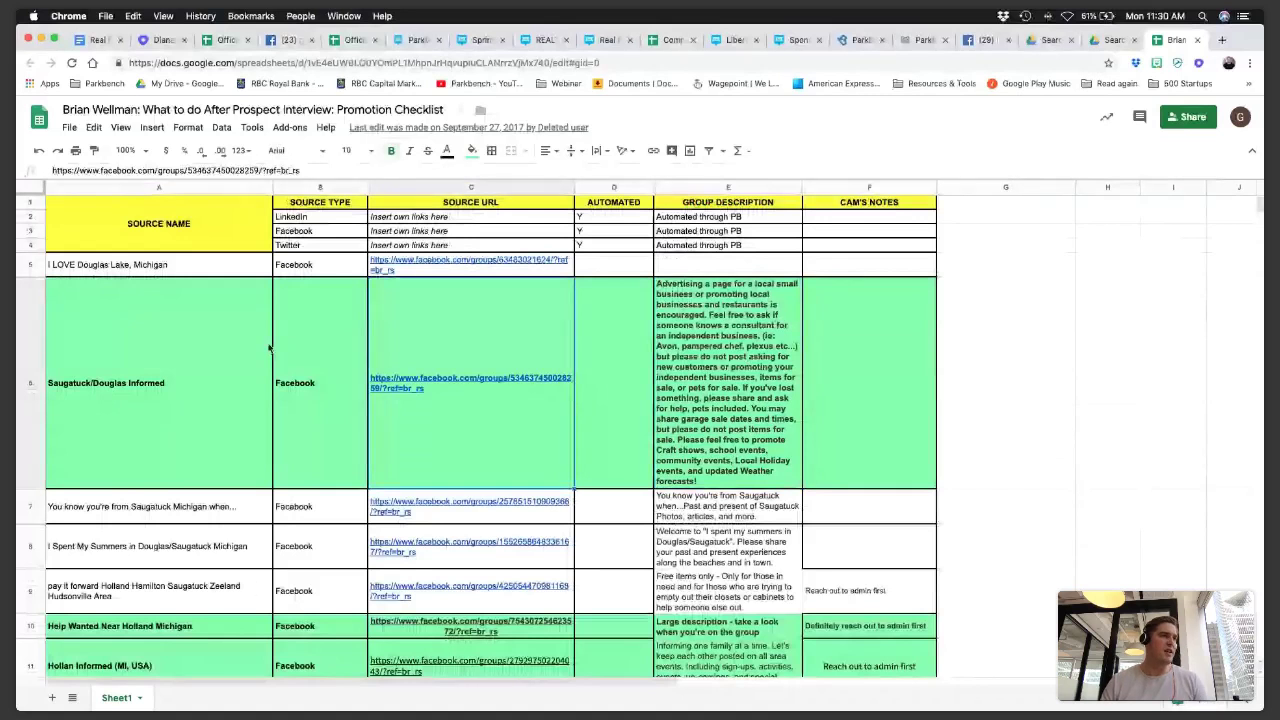
{"action": "key", "text": "Down"}
{"action": "key", "text": "Right"}
{"action": "key", "text": "shift+Down"}
{"action": "key", "text": "shift+Down"}
{"action": "key", "text": "shift+Left"}
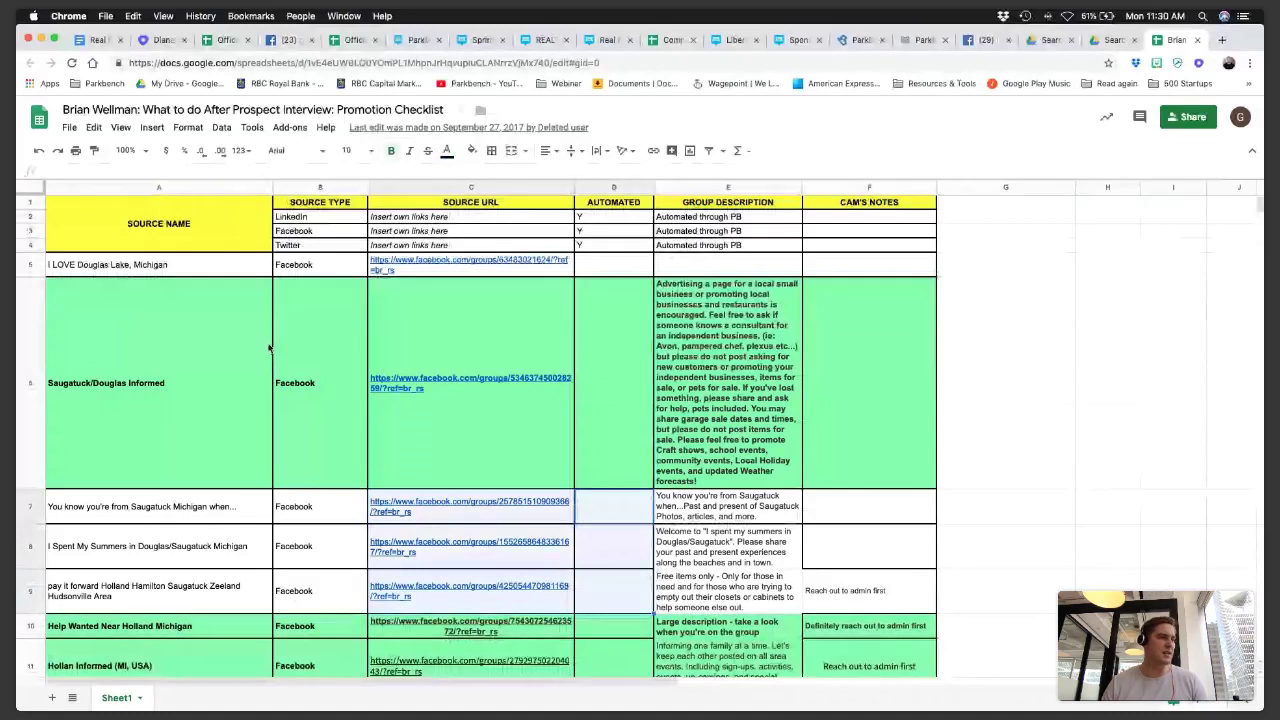
- Review the group descriptions and coach's notes for the Facebook groups, starting with the "You know you're from Saugatuck" row
{"action": "scroll", "coordinate": [715, 464], "scroll_direction": "down", "scroll_amount": 2}
{"action": "key", "text": "Up"}
{"action": "key", "text": "Up"}
{"action": "key", "text": "Right"}
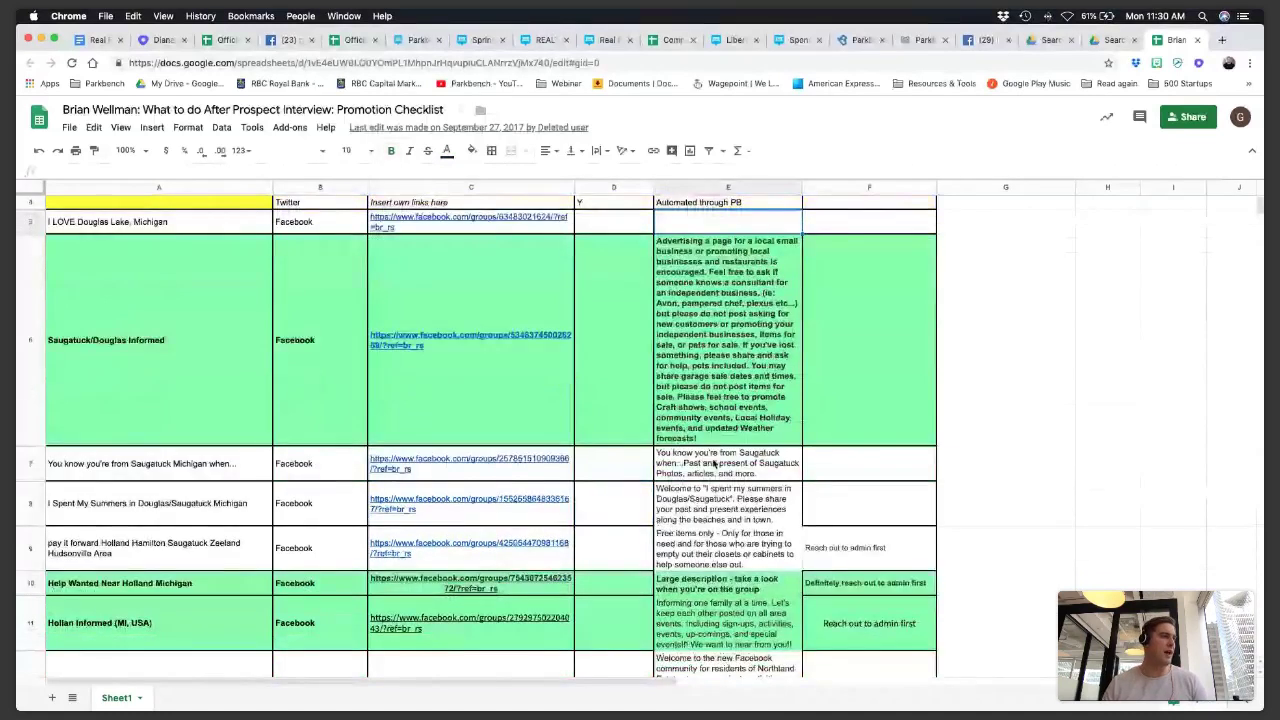
{"action": "left_click", "coordinate": [715, 464]}
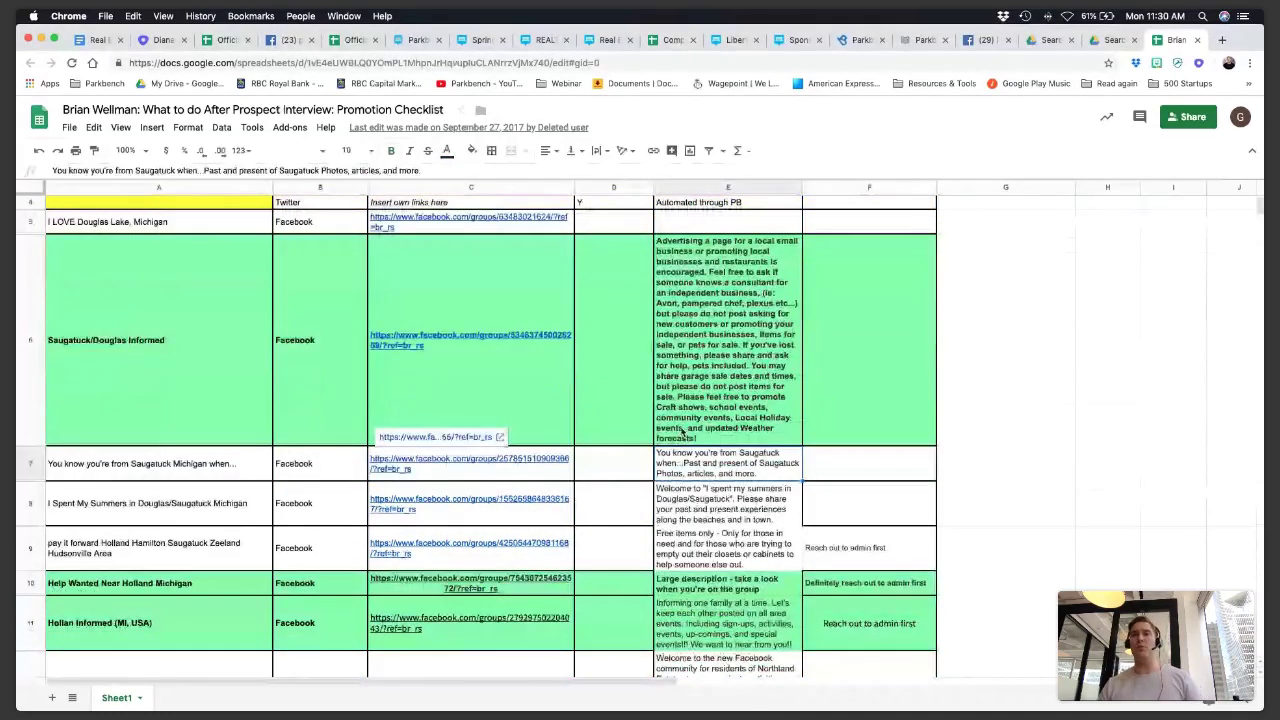
{"action": "scroll", "coordinate": [546, 499], "scroll_direction": "down", "scroll_amount": 1}
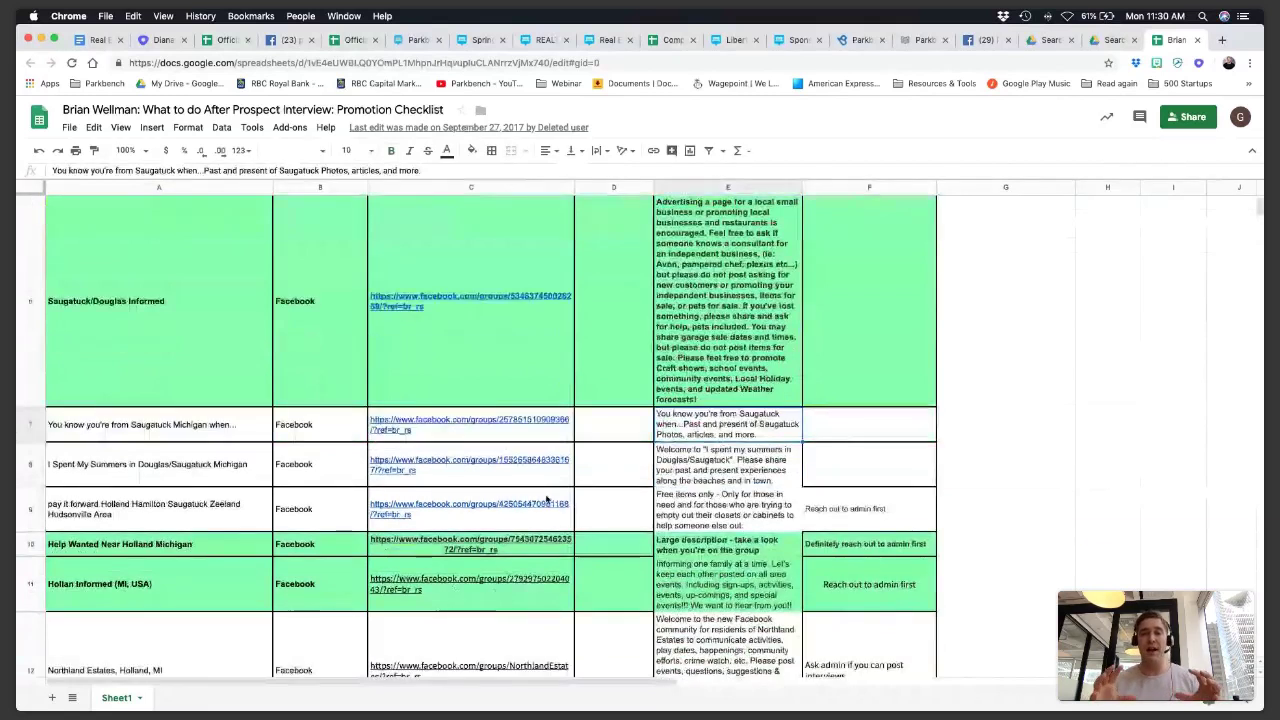
{"action": "scroll", "coordinate": [546, 499], "scroll_direction": "down", "scroll_amount": 5}
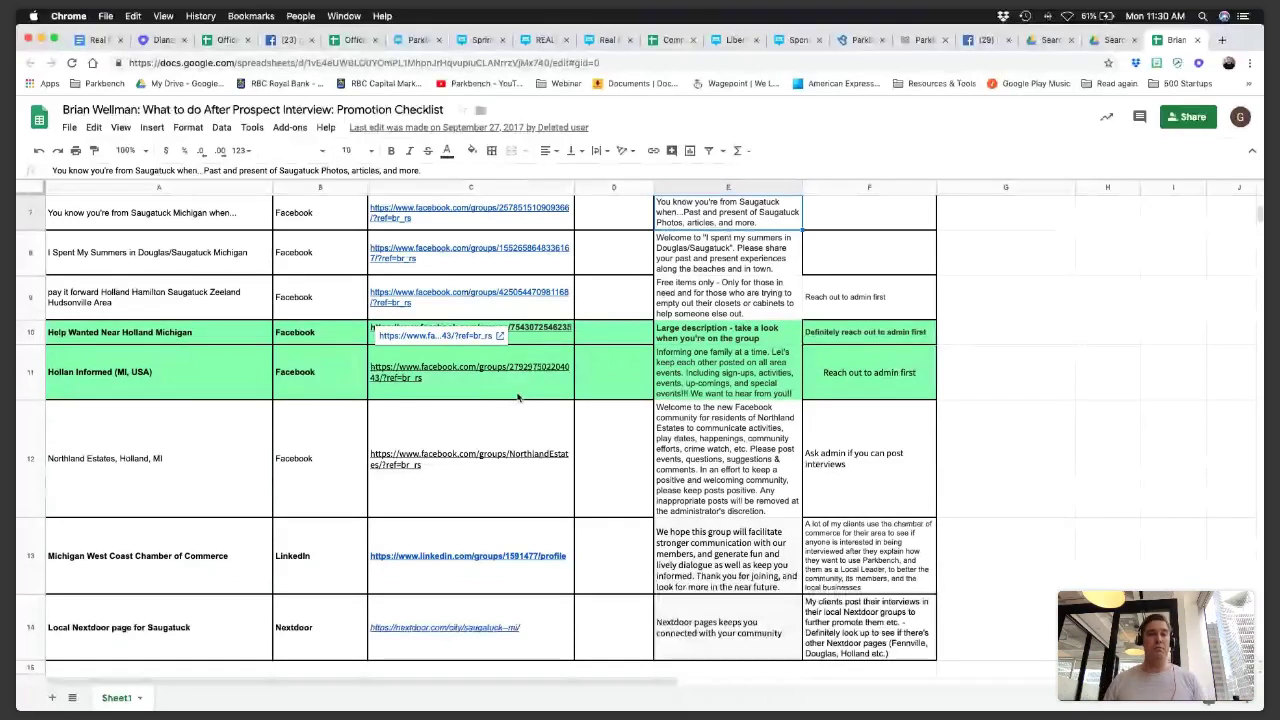
{"action": "scroll", "coordinate": [518, 397], "scroll_direction": "up", "scroll_amount": 5}
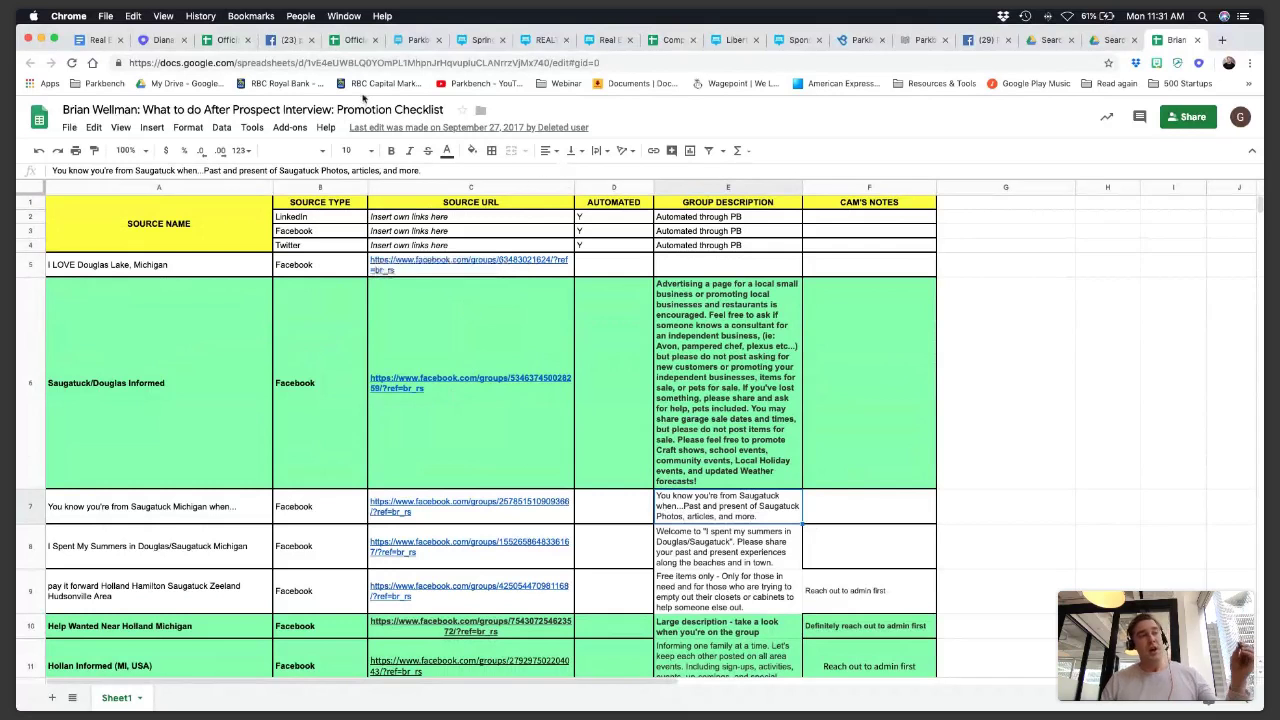
- Switch to the Facebook post results for "parkbench 32084" and calculate 100/.01 and 100/.07 in Spotlight
{"action": "left_click", "coordinate": [293, 42]}
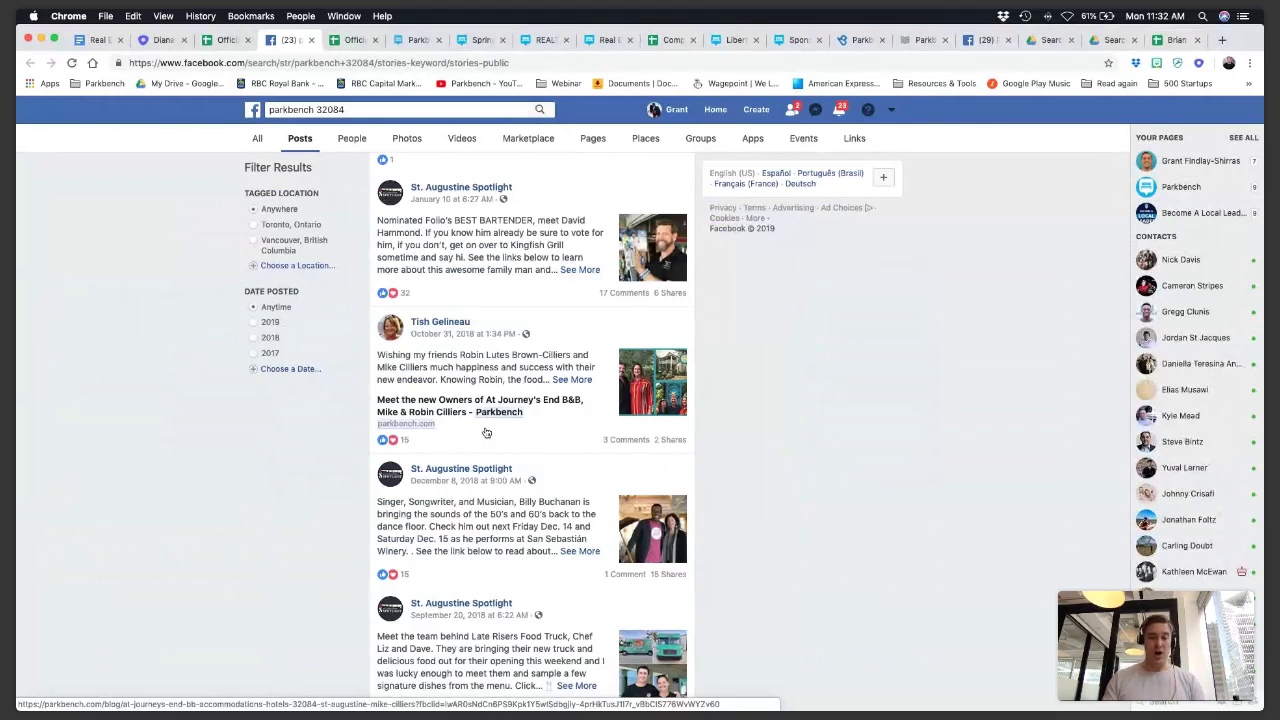
{"action": "key", "text": "super+space"}
{"action": "type", "text": "1"}
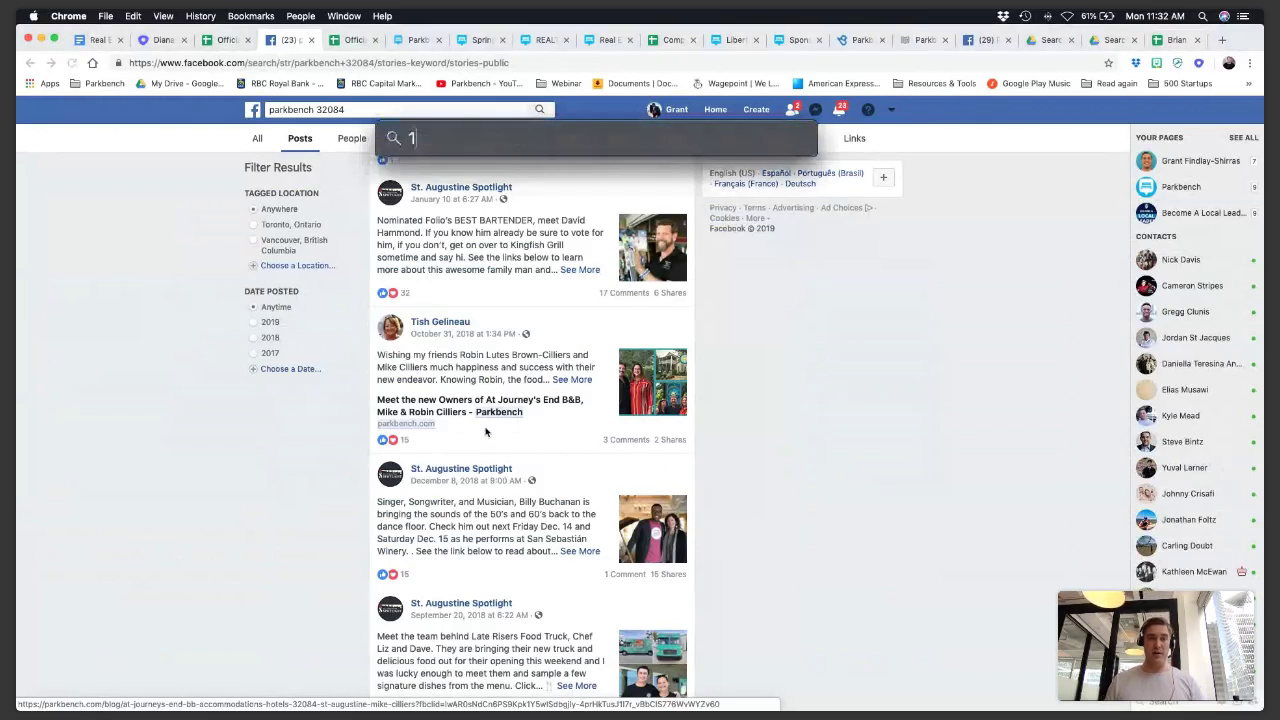
{"action": "type", "text": "00/.01"}
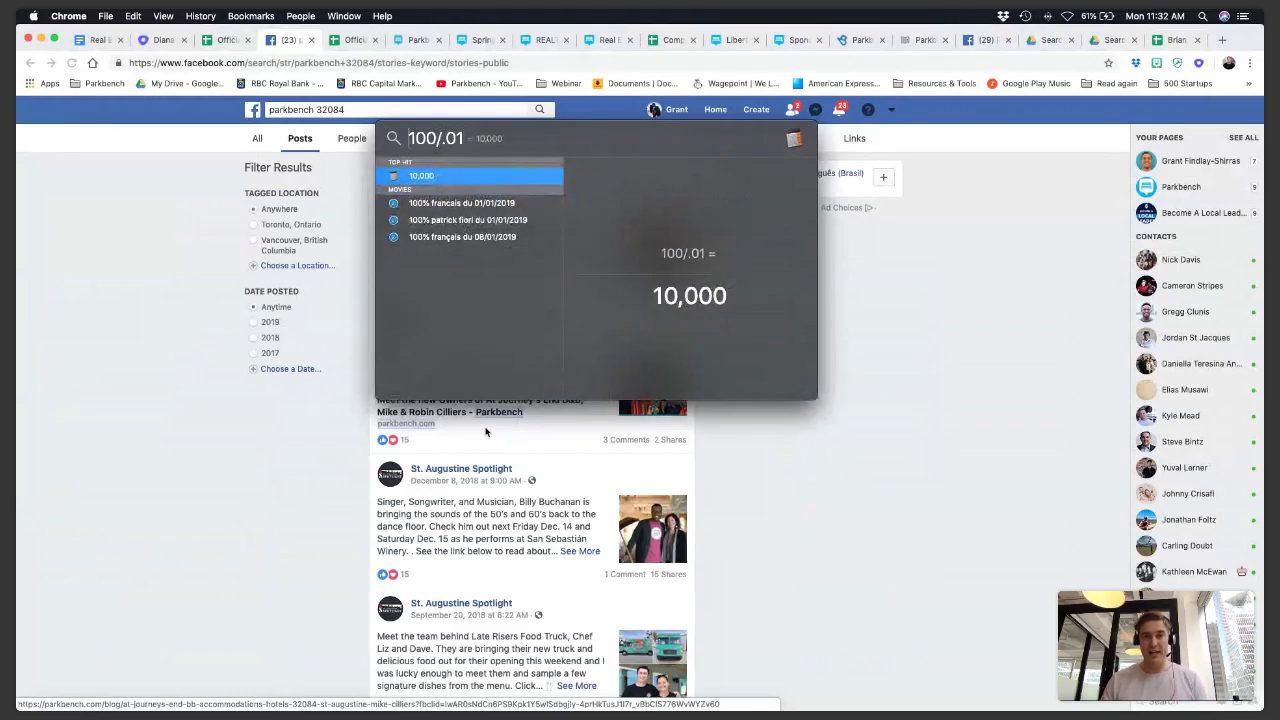
{"action": "key", "text": "BackSpace"}
{"action": "type", "text": "7"}
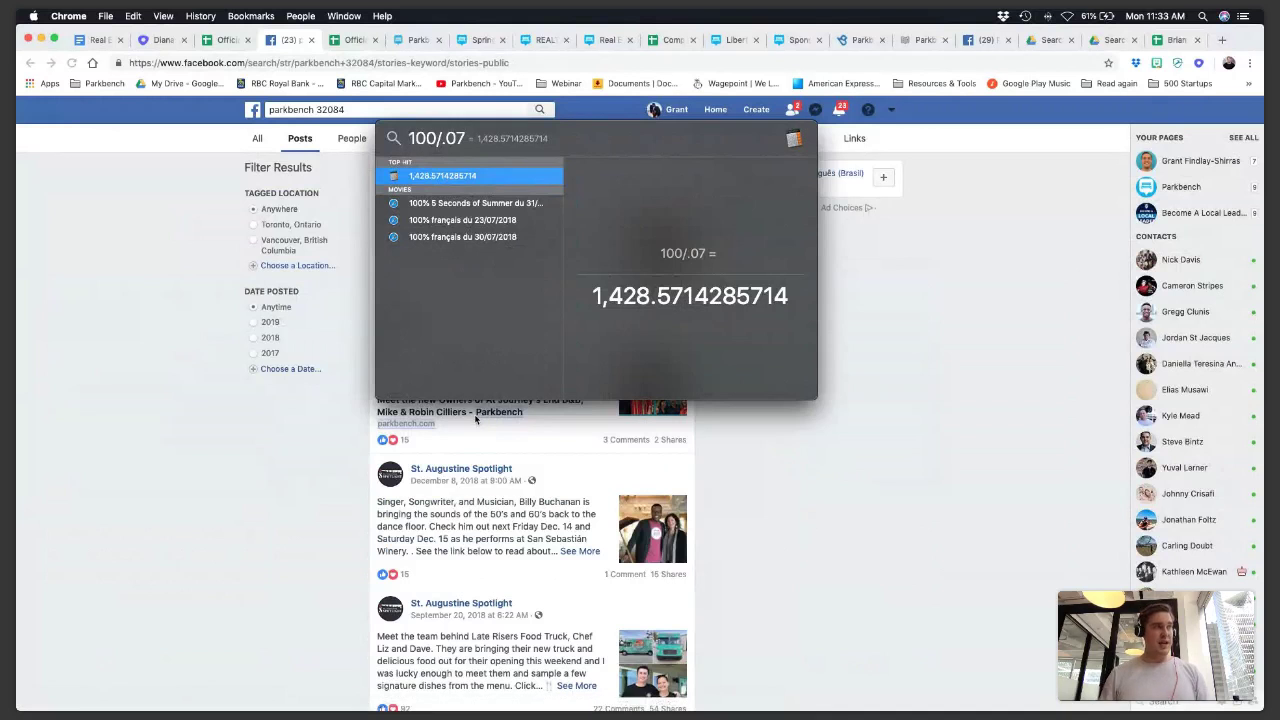
- Extend the calculation to 10*100/.07, recalculate it as 10*100/.01, and raise the first factor to 100
{"action": "type", "text": "10*"}
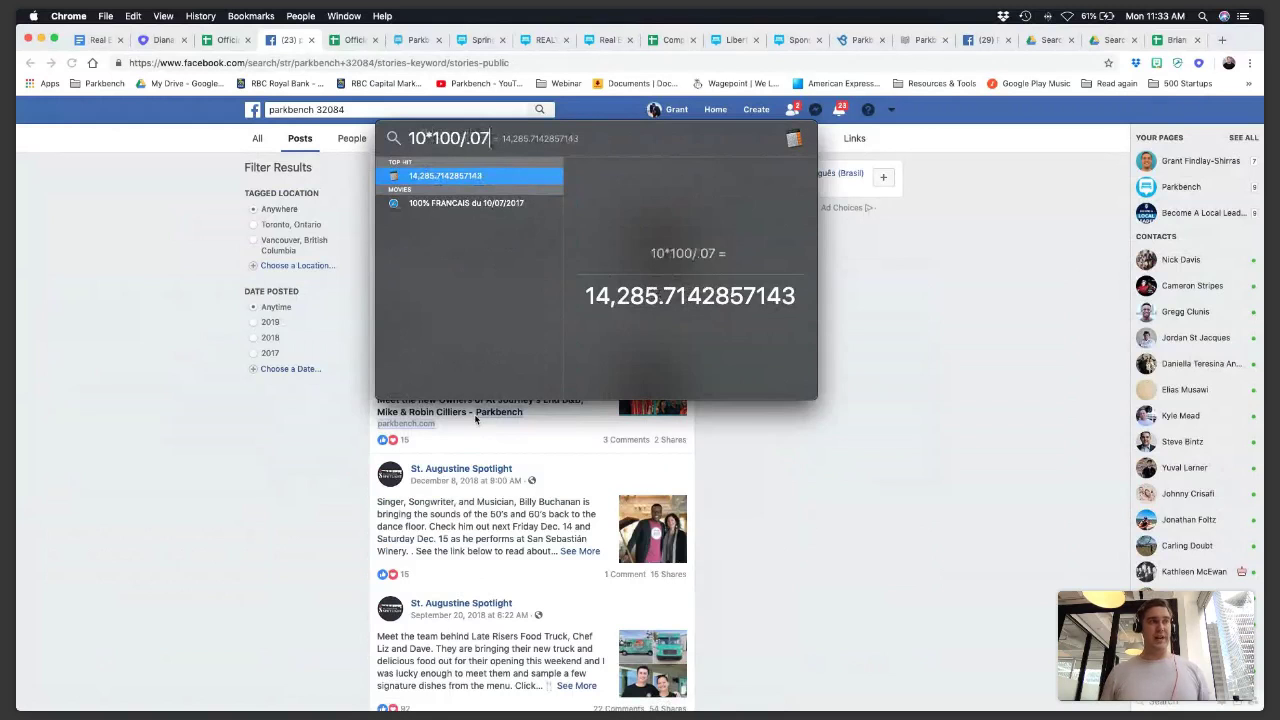
{"action": "key", "text": "BackSpace"}
{"action": "type", "text": "1"}
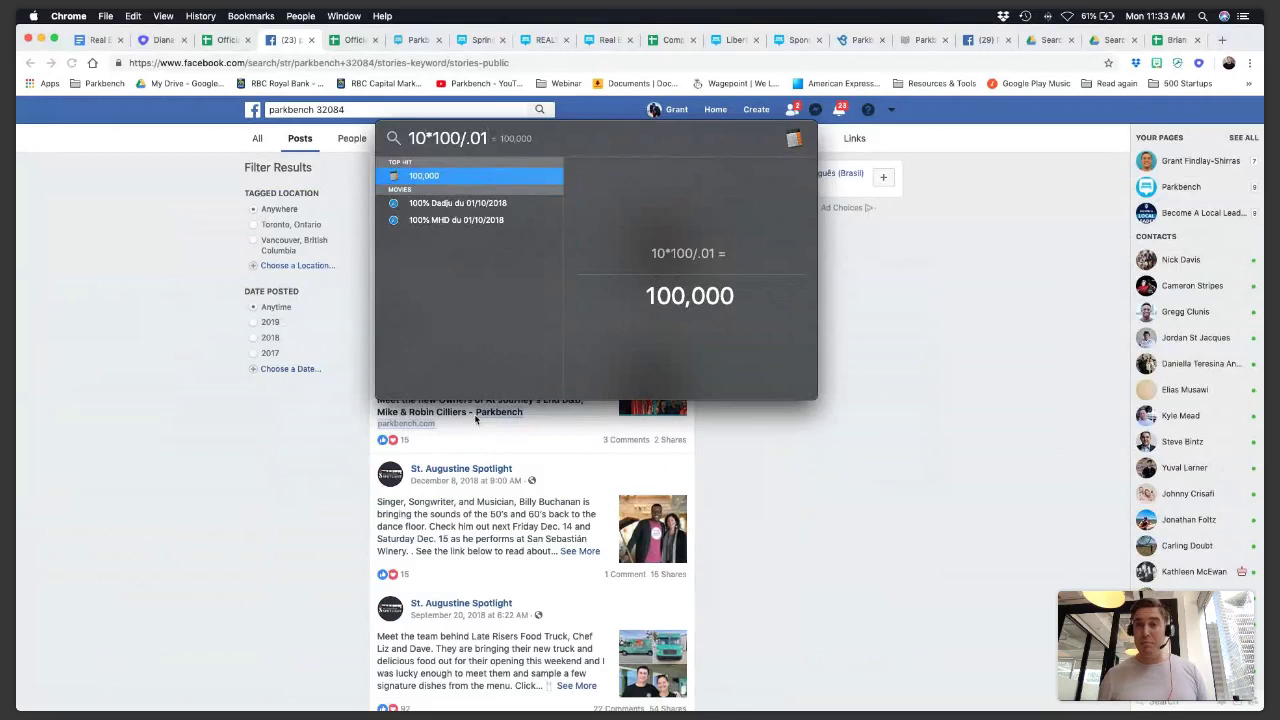
{"action": "type", "text": "0"}
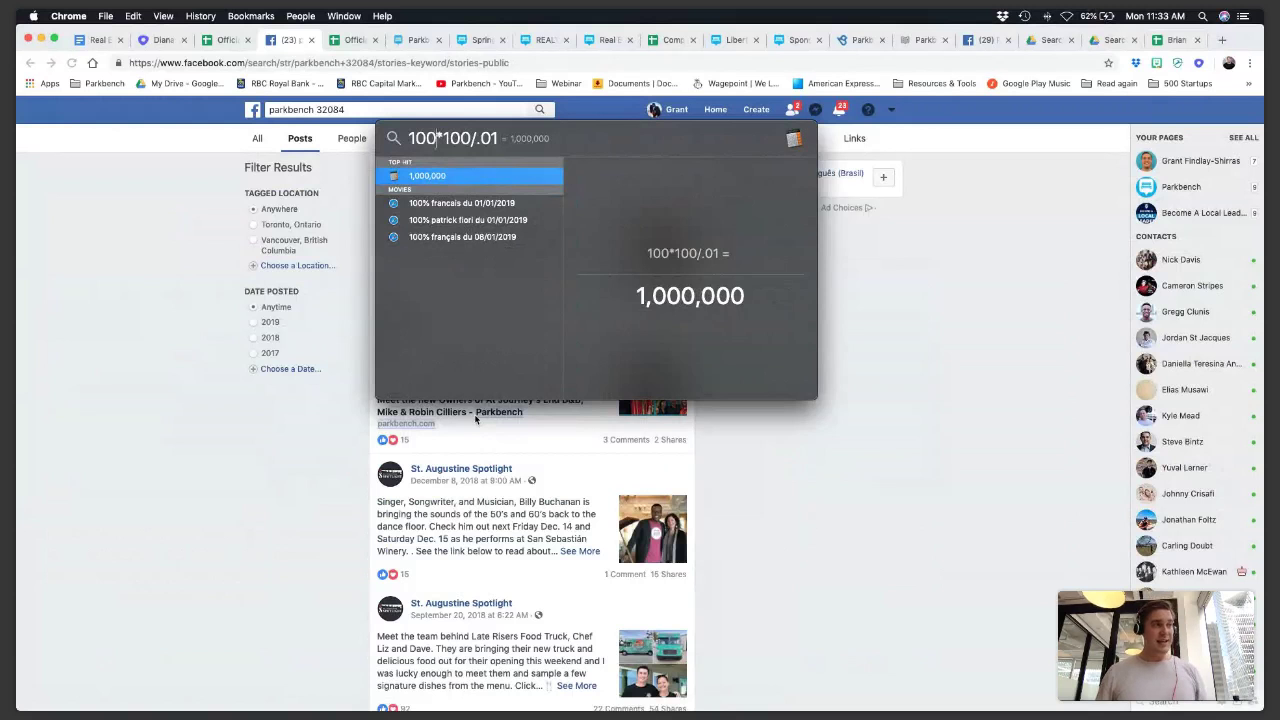
- Calculate 200*100/.01 and 200*100/.07, and close the Spotlight search
{"action": "key", "text": "Left"}
{"action": "key", "text": "Left"}
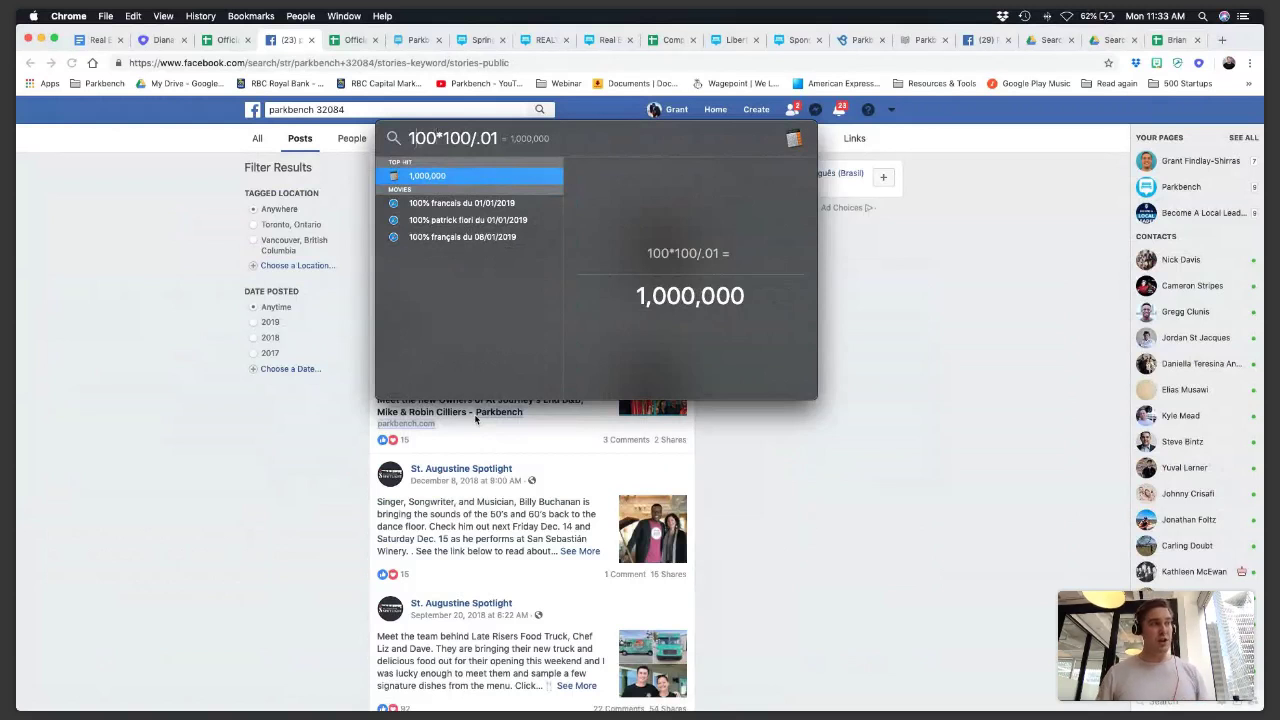
{"action": "key", "text": "BackSpace"}
{"action": "type", "text": "2"}
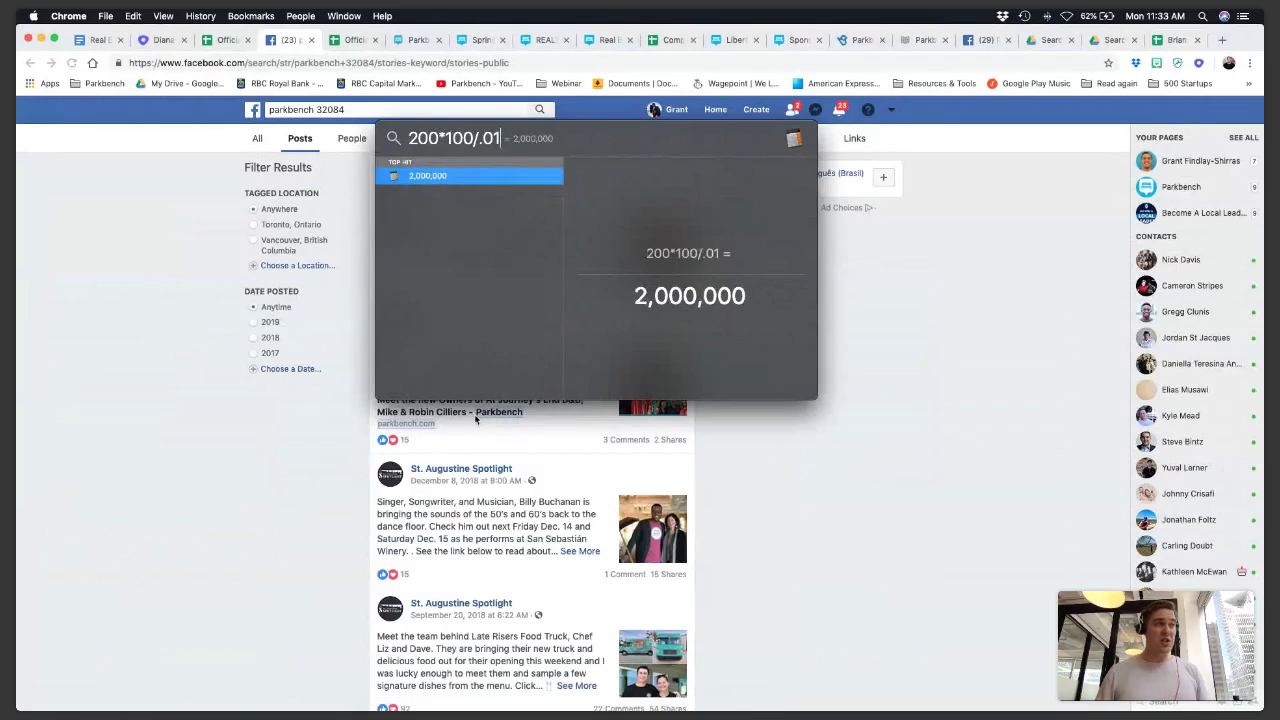
{"action": "key", "text": "BackSpace"}
{"action": "type", "text": "7"}
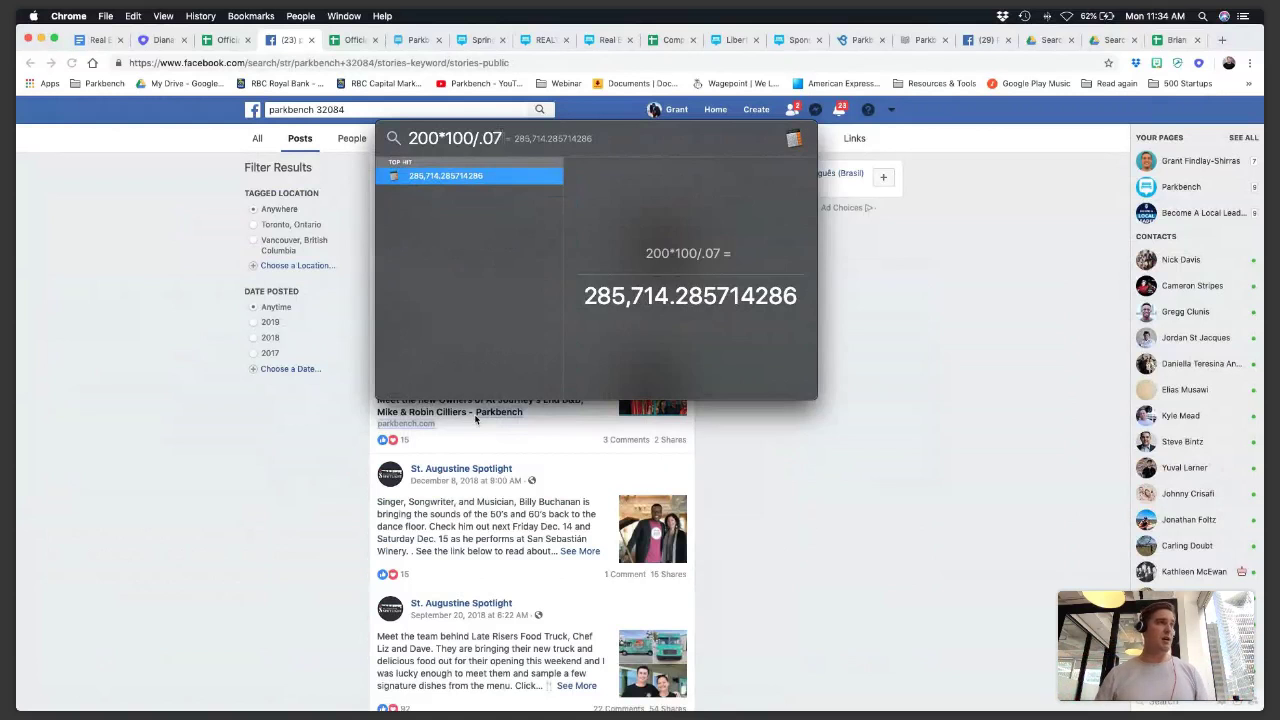
{"action": "key", "text": "super+a"}
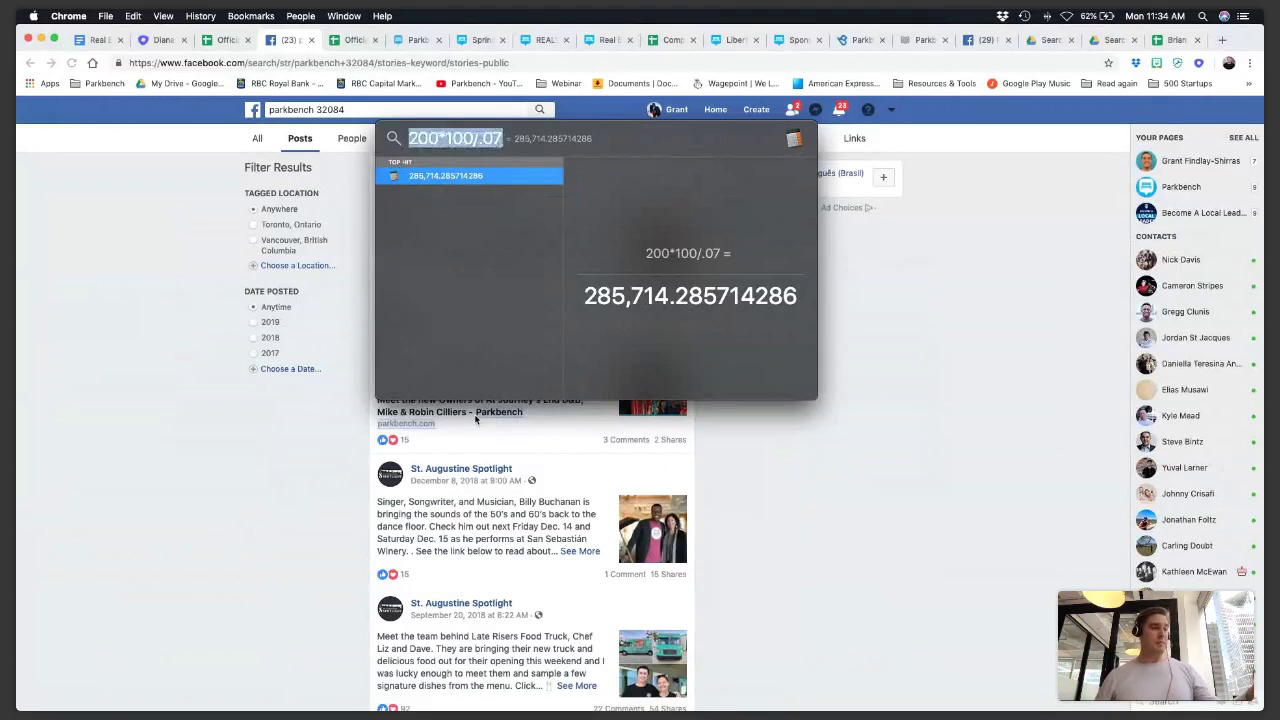
{"action": "key", "text": "Escape"}
- Switch to the Compare Contrast Marketing Metrics Breakdown spreadsheet and select the Brand Awareness metric
{"action": "key", "text": "ctrl+Tab"}
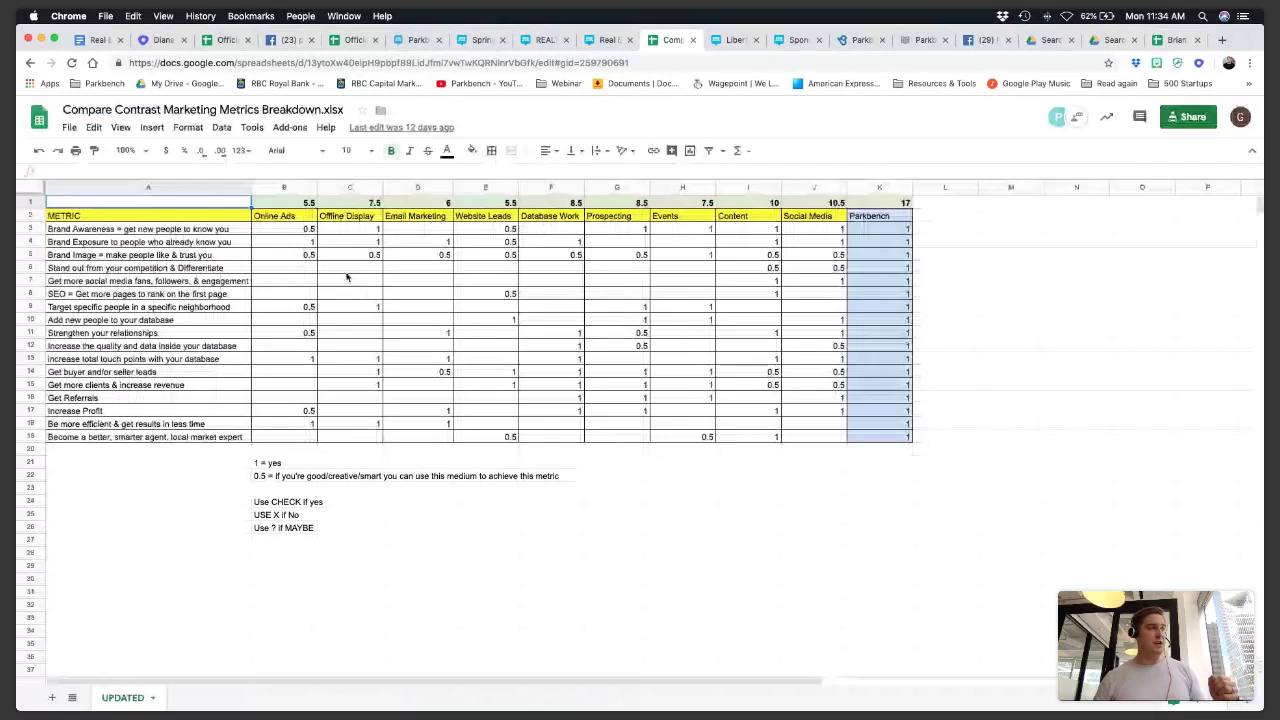
{"action": "left_click", "coordinate": [189, 231]}
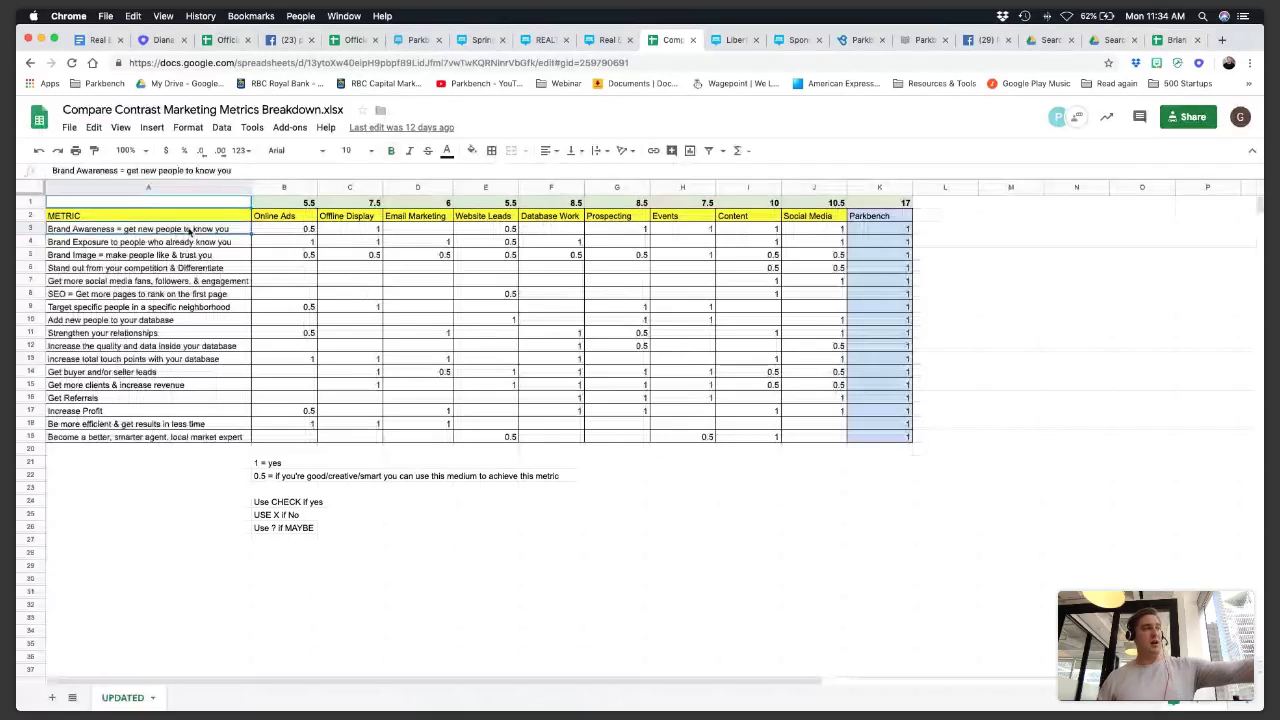
- Enlarge the spreadsheet page for readability and highlight the metrics from Brand Awareness through Become a better, smarter agent
{"action": "left_click_drag", "start_coordinate": [189, 231], "coordinate": [214, 441]}
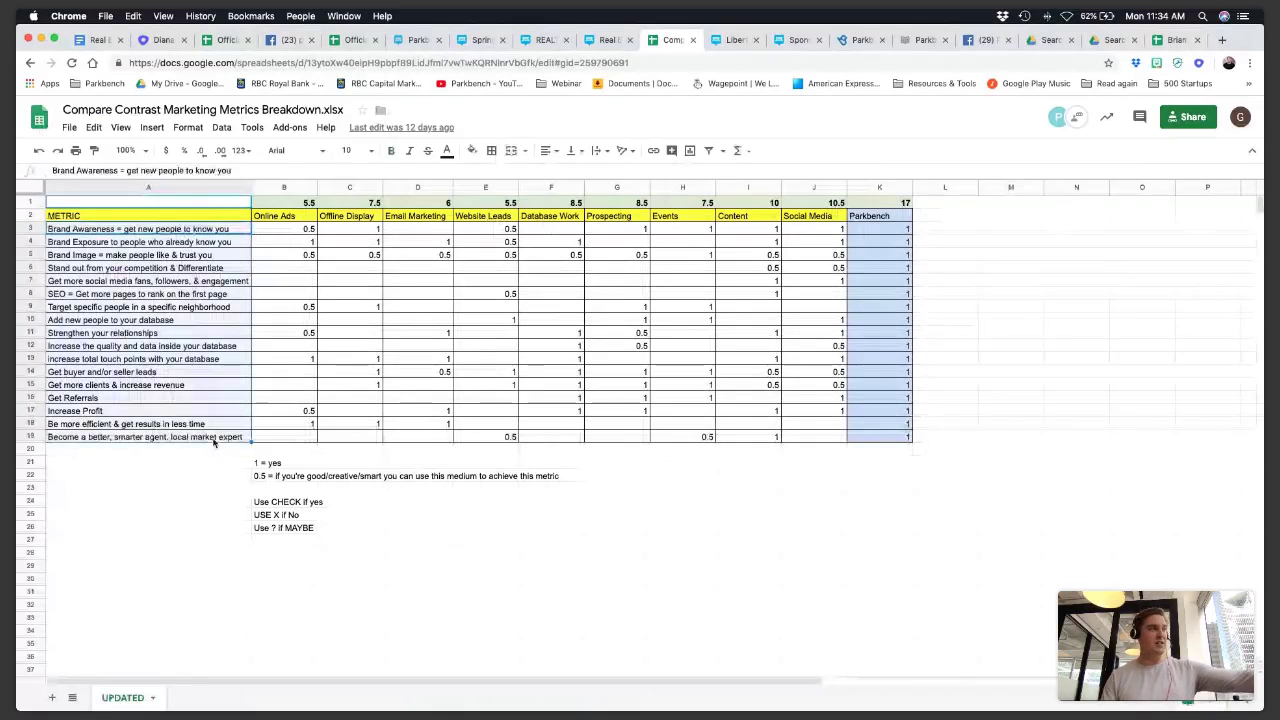
{"action": "key", "text": "super+equal"}
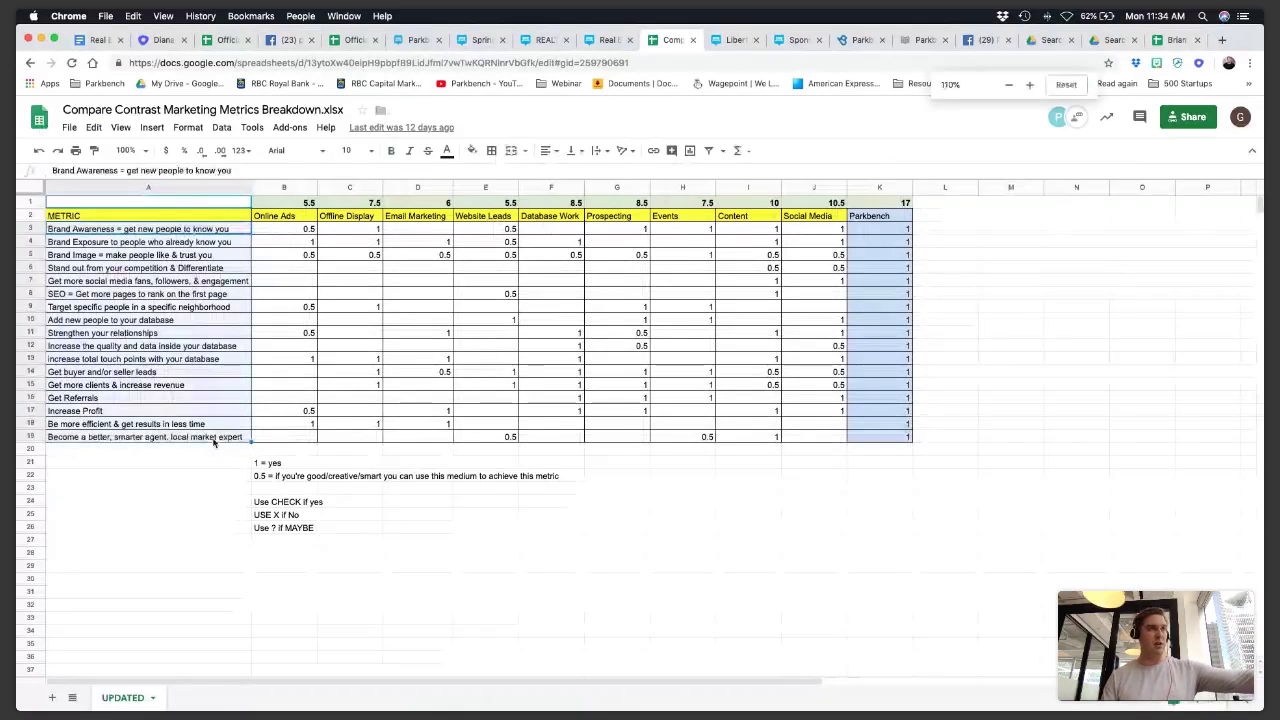
{"action": "key", "text": "super+equal"}
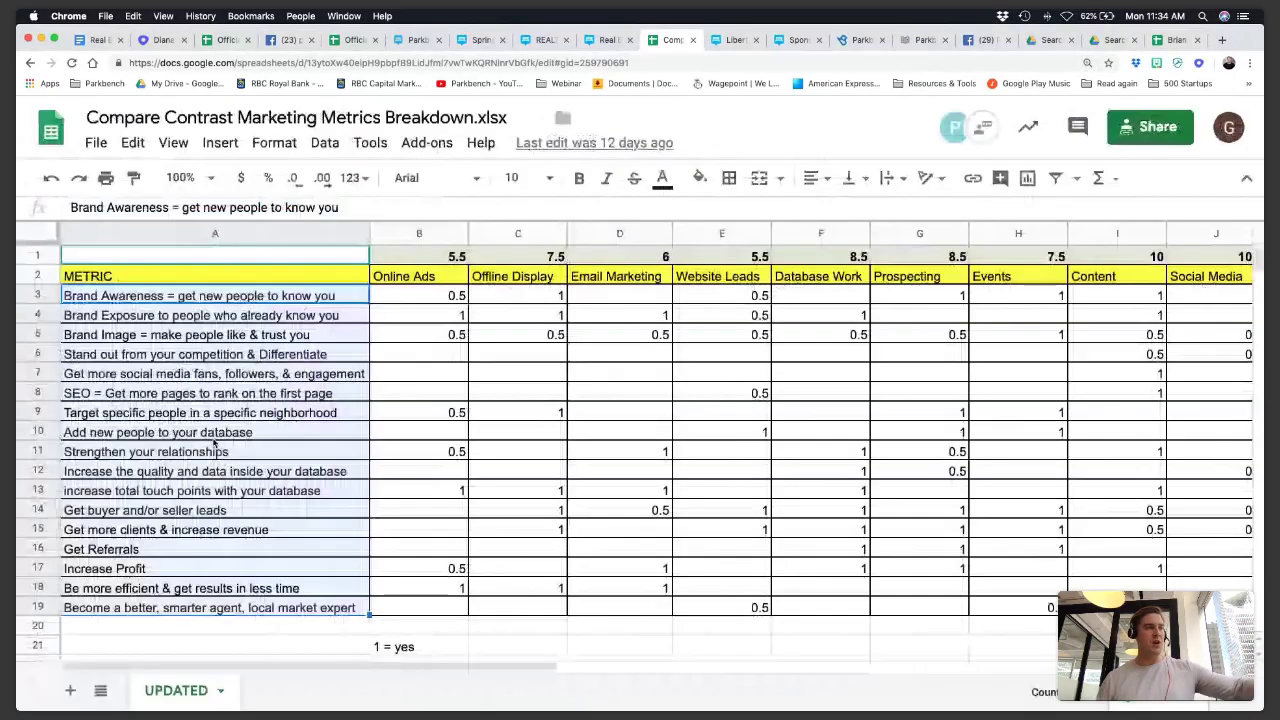
{"action": "left_click", "coordinate": [306, 297]}
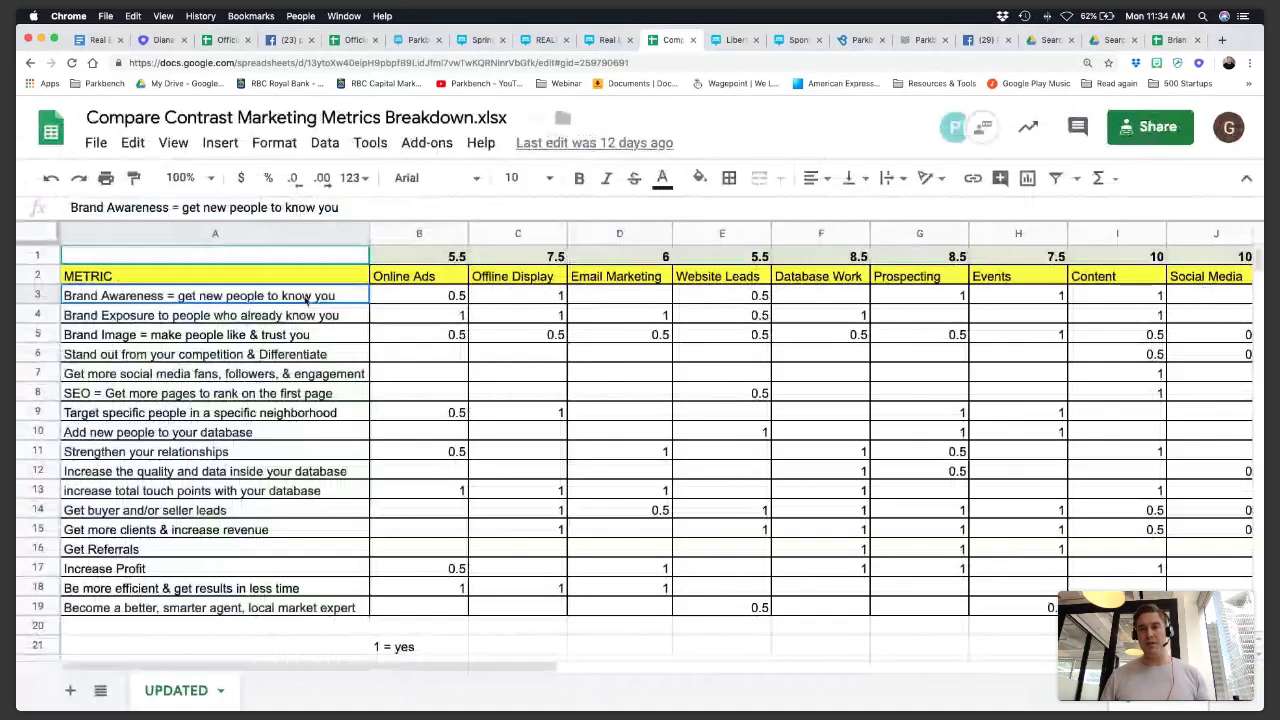
{"action": "left_click_drag", "start_coordinate": [306, 297], "coordinate": [352, 607]}
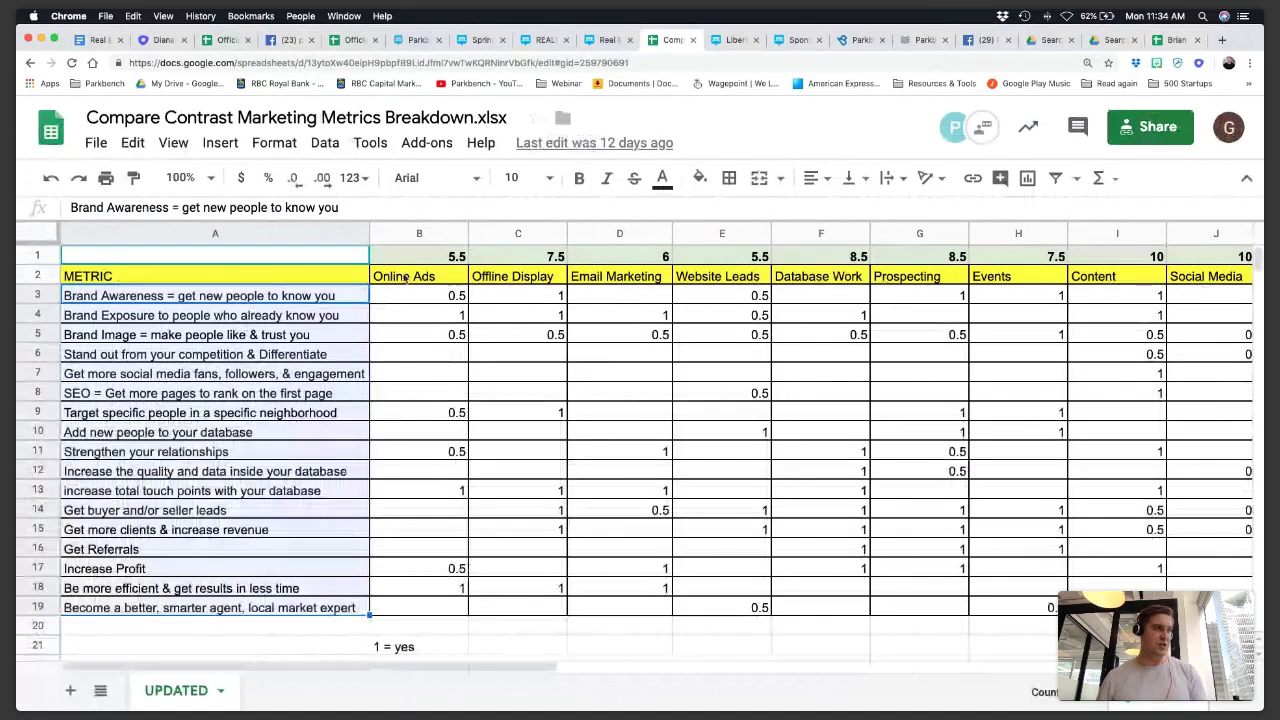
- Highlight the marketing channel scores from Online Ads through Social Media, and the Parkbench column
{"action": "left_click_drag", "start_coordinate": [405, 278], "coordinate": [1203, 572]}
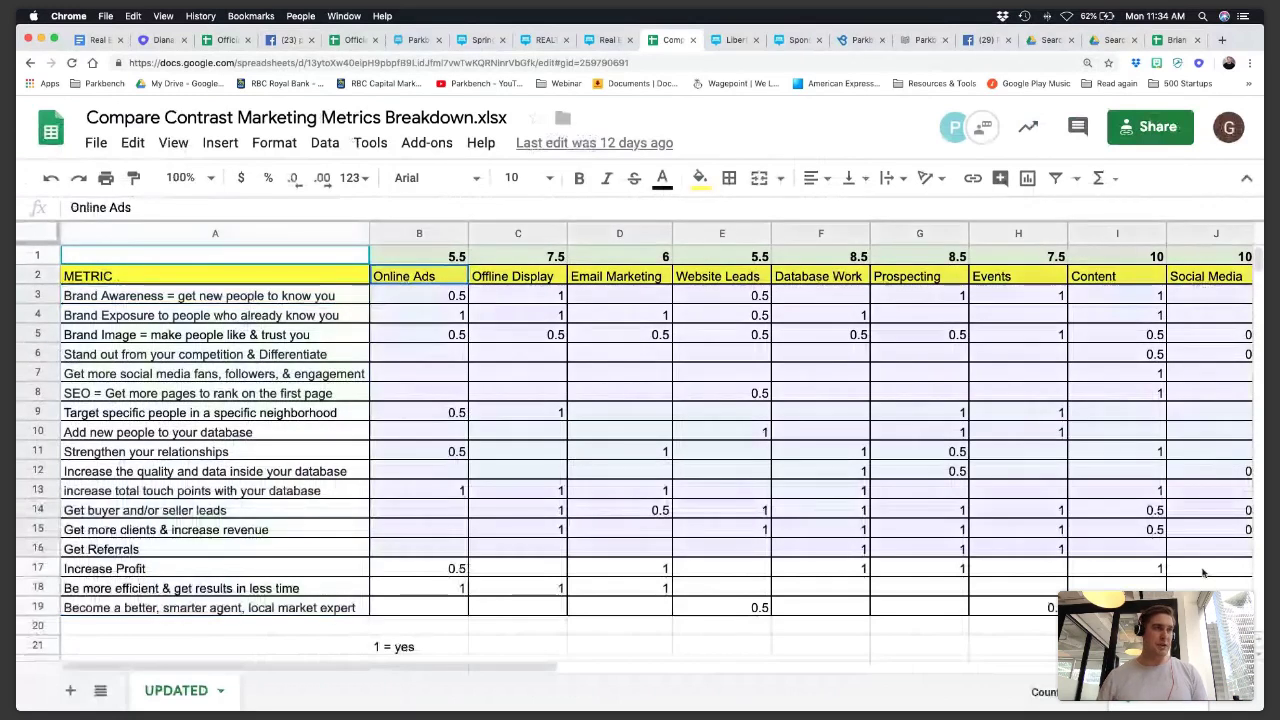
{"action": "scroll", "coordinate": [836, 401], "scroll_direction": "right", "scroll_amount": 4}
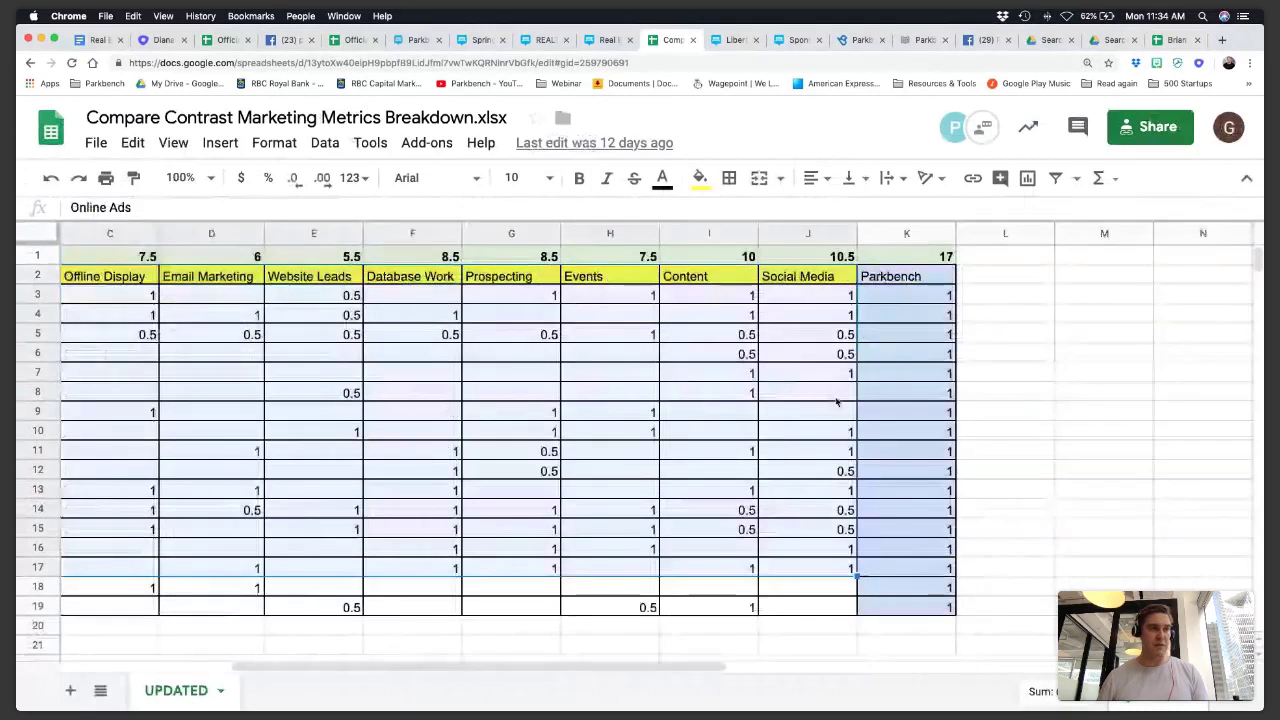
{"action": "scroll", "coordinate": [836, 401], "scroll_direction": "right", "scroll_amount": 1}
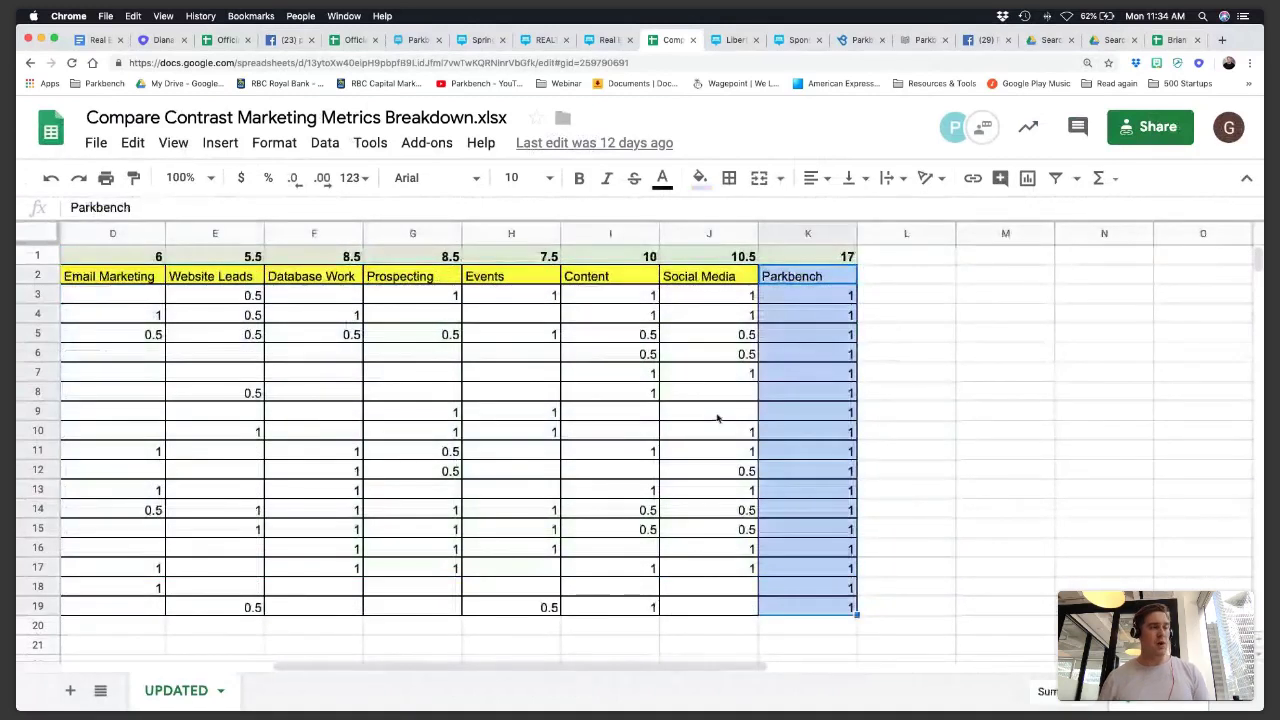
{"action": "scroll", "coordinate": [717, 418], "scroll_direction": "left", "scroll_amount": 3}
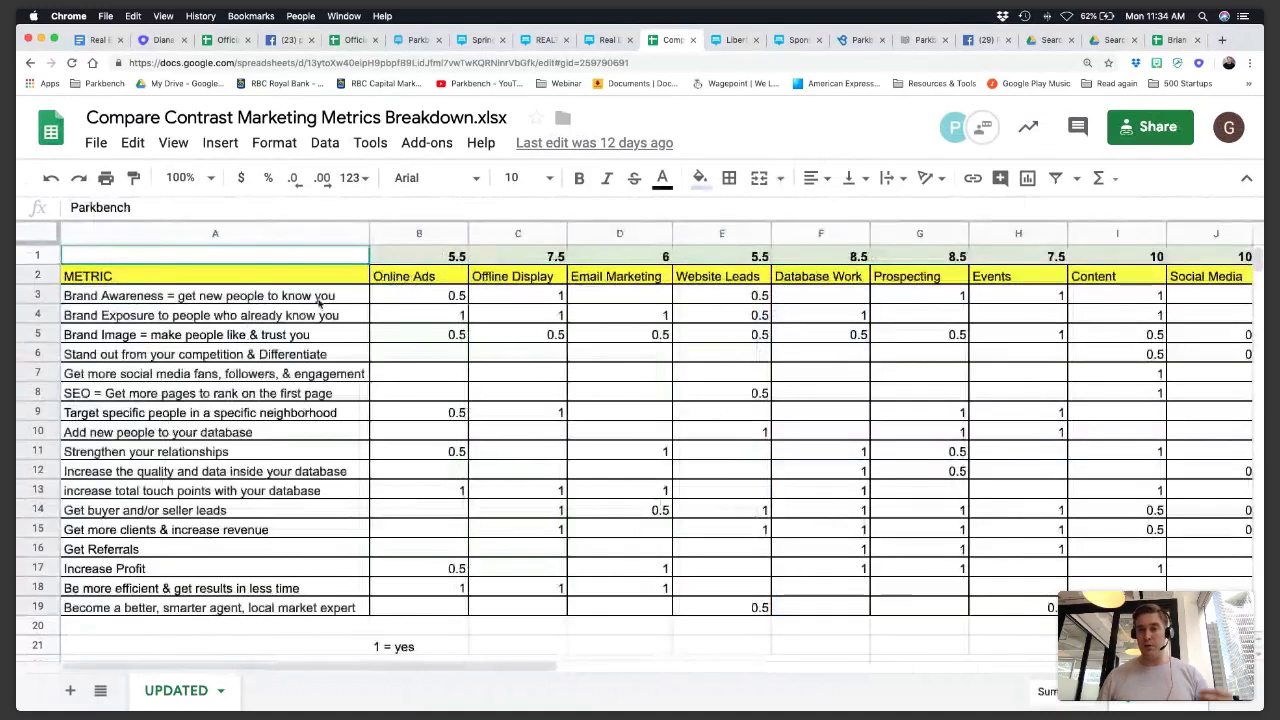
- Highlight the full metric list and go through its rows one by one, ending at Become a better, smarter agent, local market expert
{"action": "left_click_drag", "start_coordinate": [320, 300], "coordinate": [348, 608]}
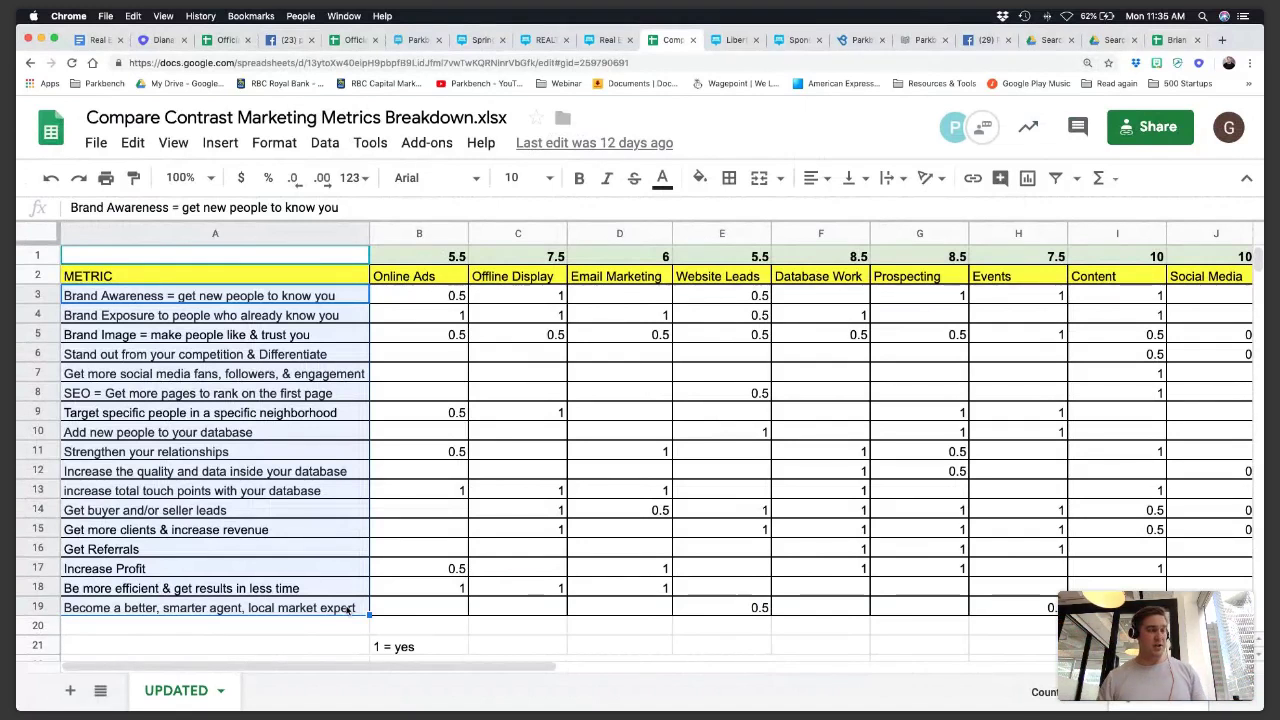
{"action": "left_click", "coordinate": [252, 375]}
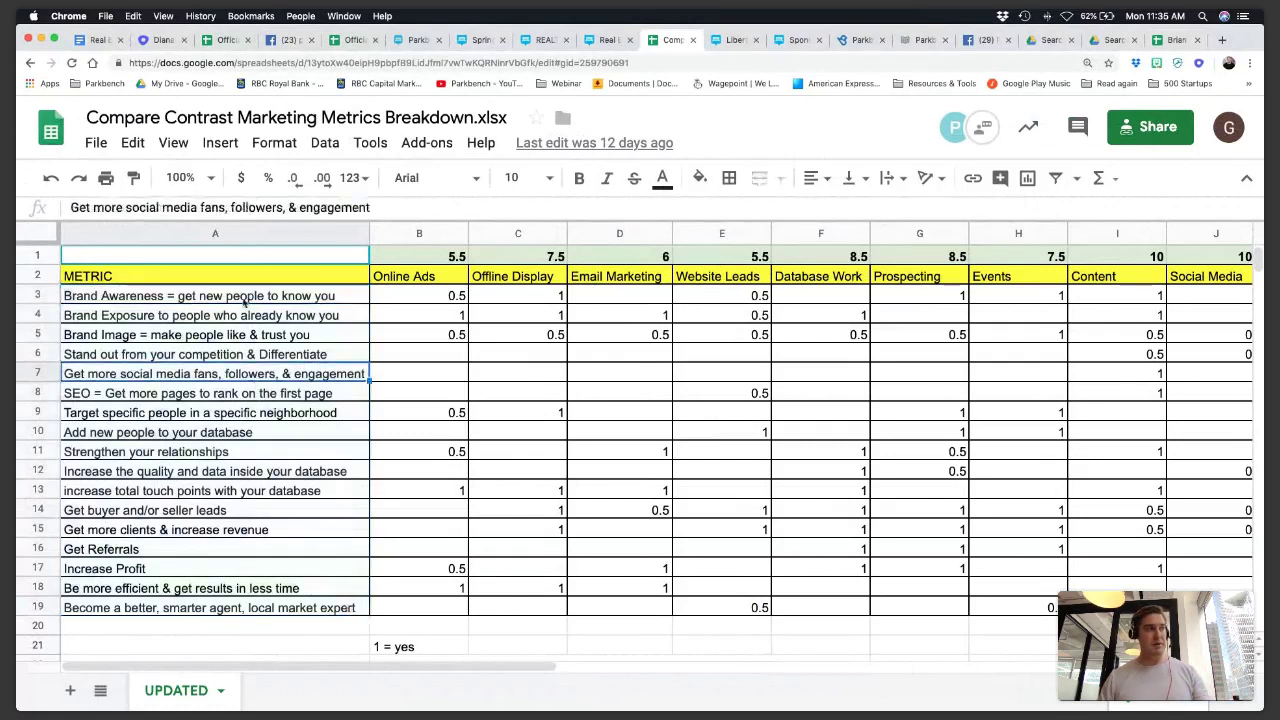
{"action": "key", "text": "Up"}
{"action": "key", "text": "Up"}
{"action": "key", "text": "Up"}
{"action": "key", "text": "Down"}
{"action": "key", "text": "Down"}
{"action": "key", "text": "Down"}
{"action": "key", "text": "Down"}
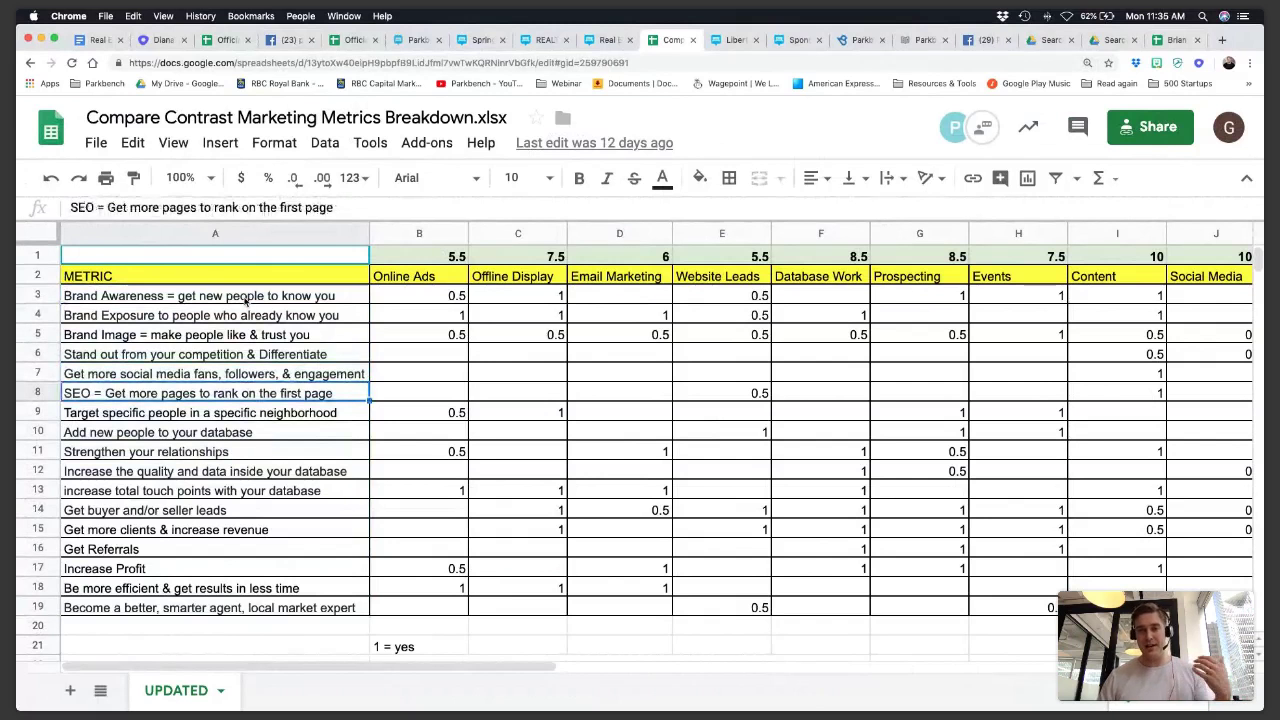
{"action": "key", "text": "Down"}
{"action": "key", "text": "Down"}
{"action": "key", "text": "Down"}
{"action": "key", "text": "Down"}
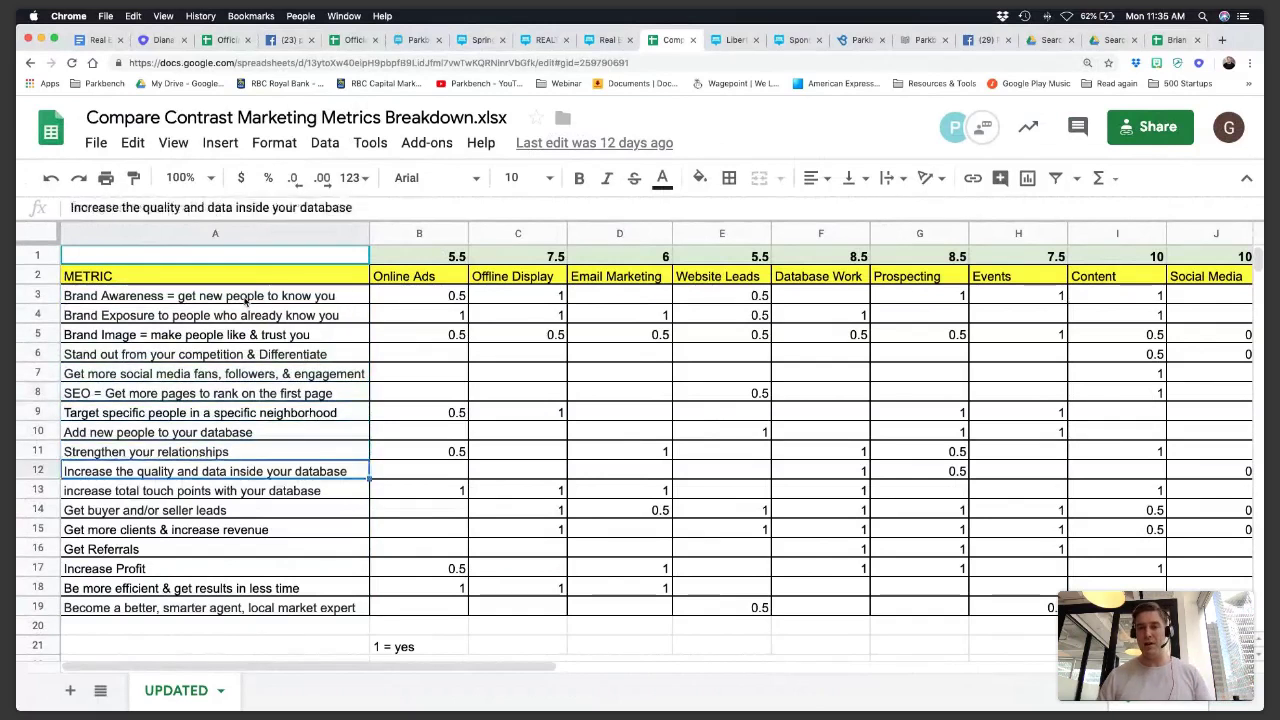
{"action": "key", "text": "Down"}
{"action": "key", "text": "Down"}
{"action": "key", "text": "Down"}
{"action": "key", "text": "Down"}
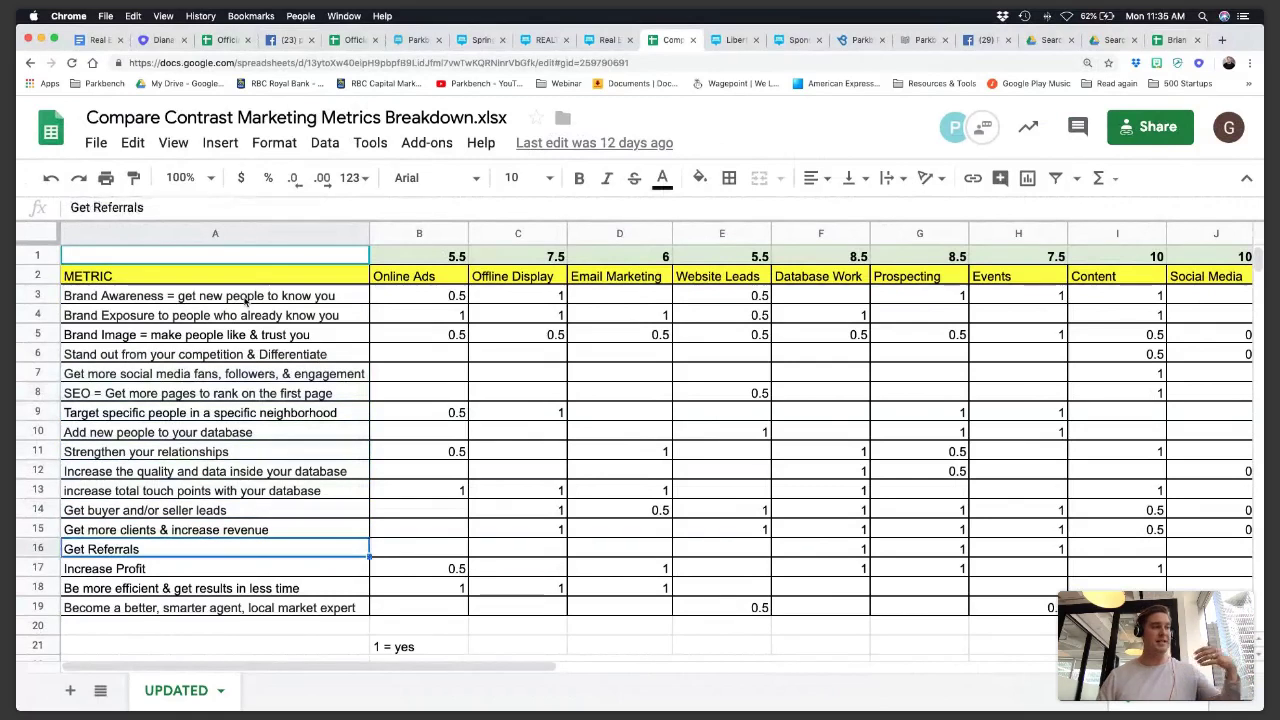
{"action": "key", "text": "Down"}
{"action": "key", "text": "Down"}
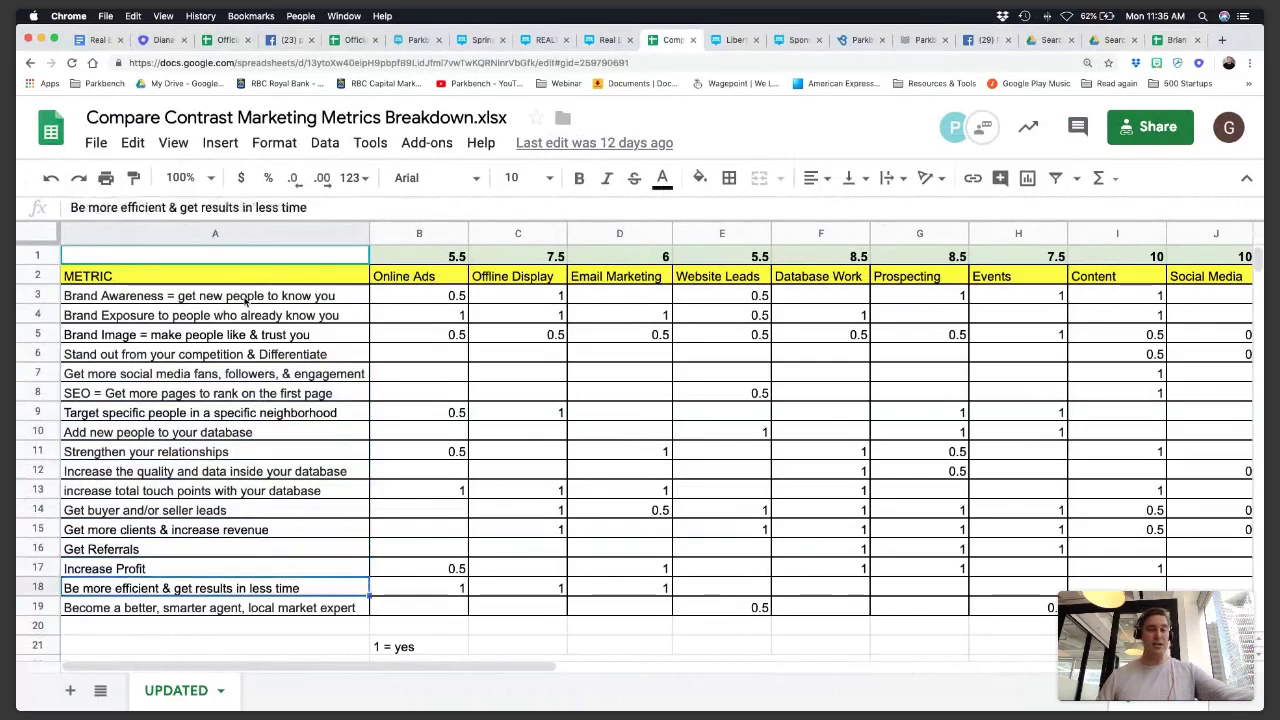
{"action": "key", "text": "Down"}
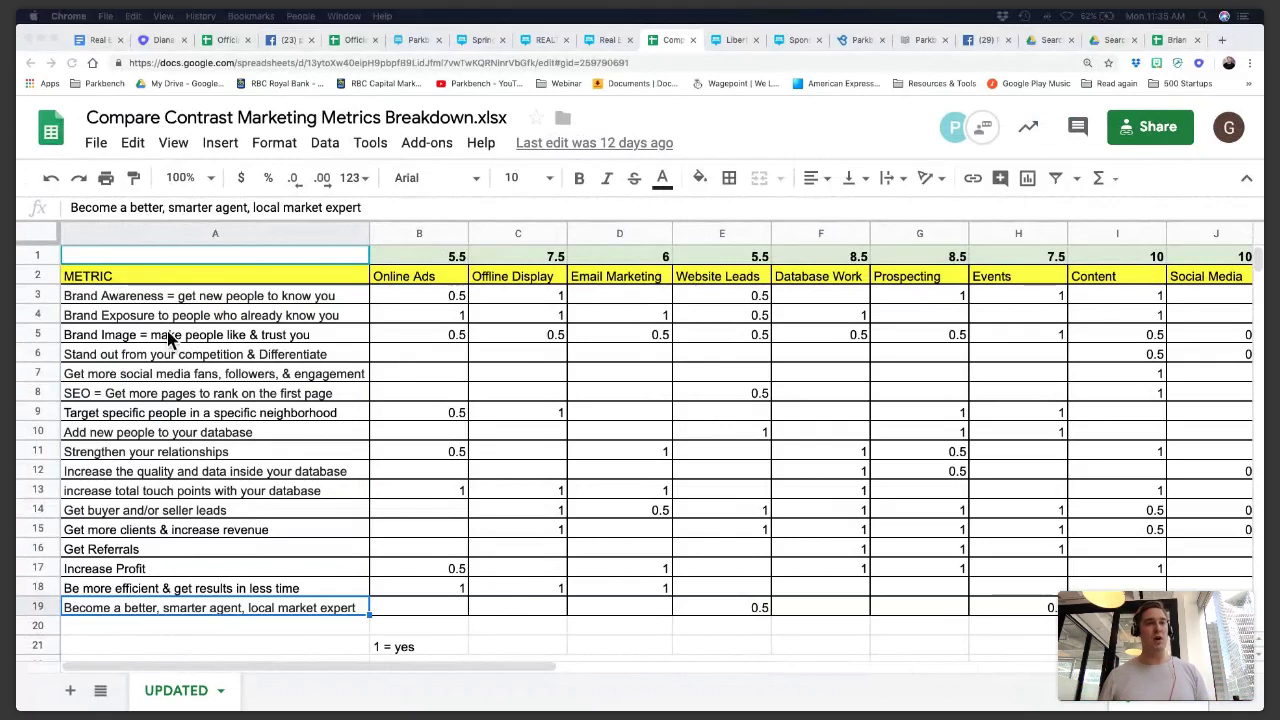
- Highlight the channel totals and scores starting from Online Ads, and select the Offline Display header
{"action": "left_click_drag", "start_coordinate": [414, 262], "coordinate": [540, 314]}
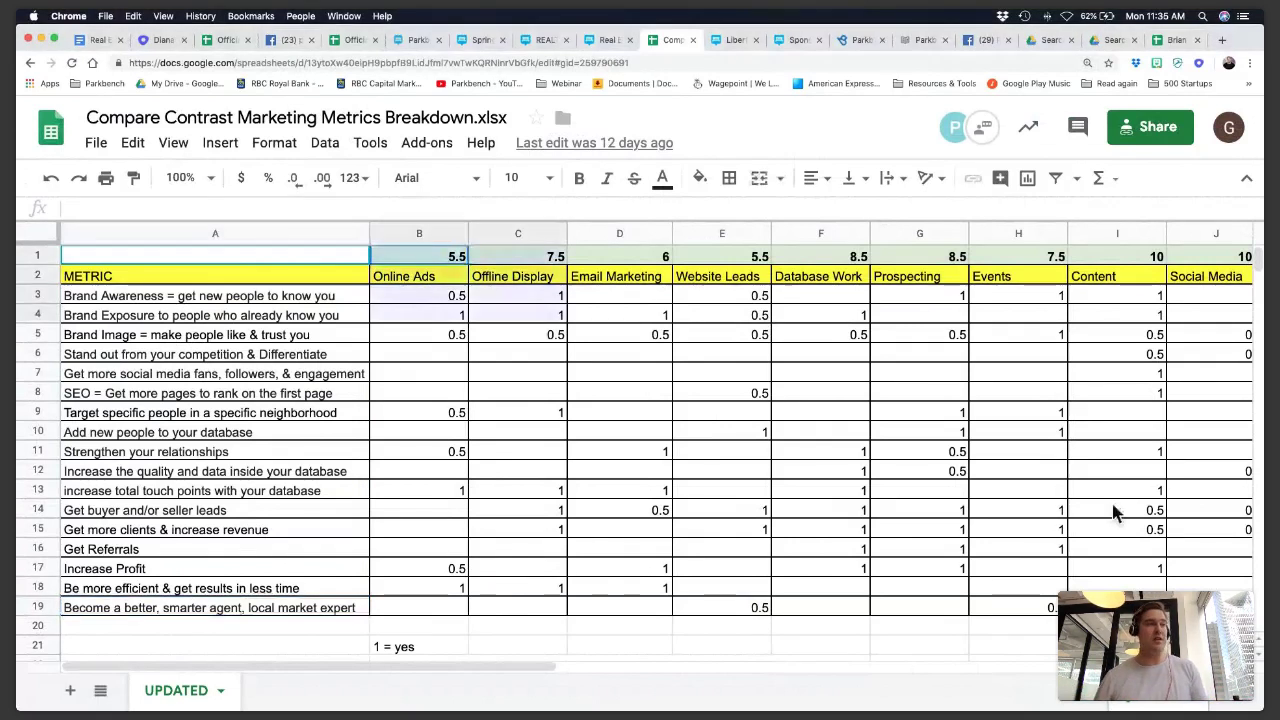
{"action": "key", "text": "ctrl+a"}
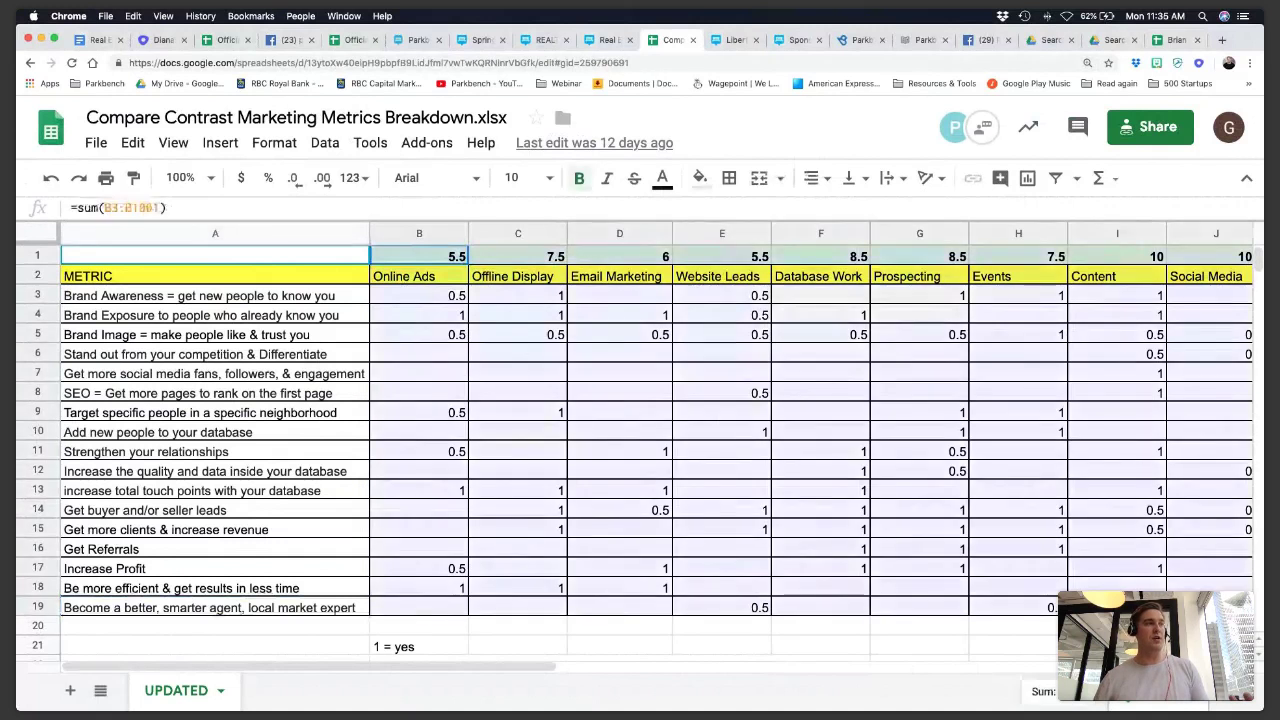
{"action": "key", "text": "Right"}
{"action": "key", "text": "Down"}
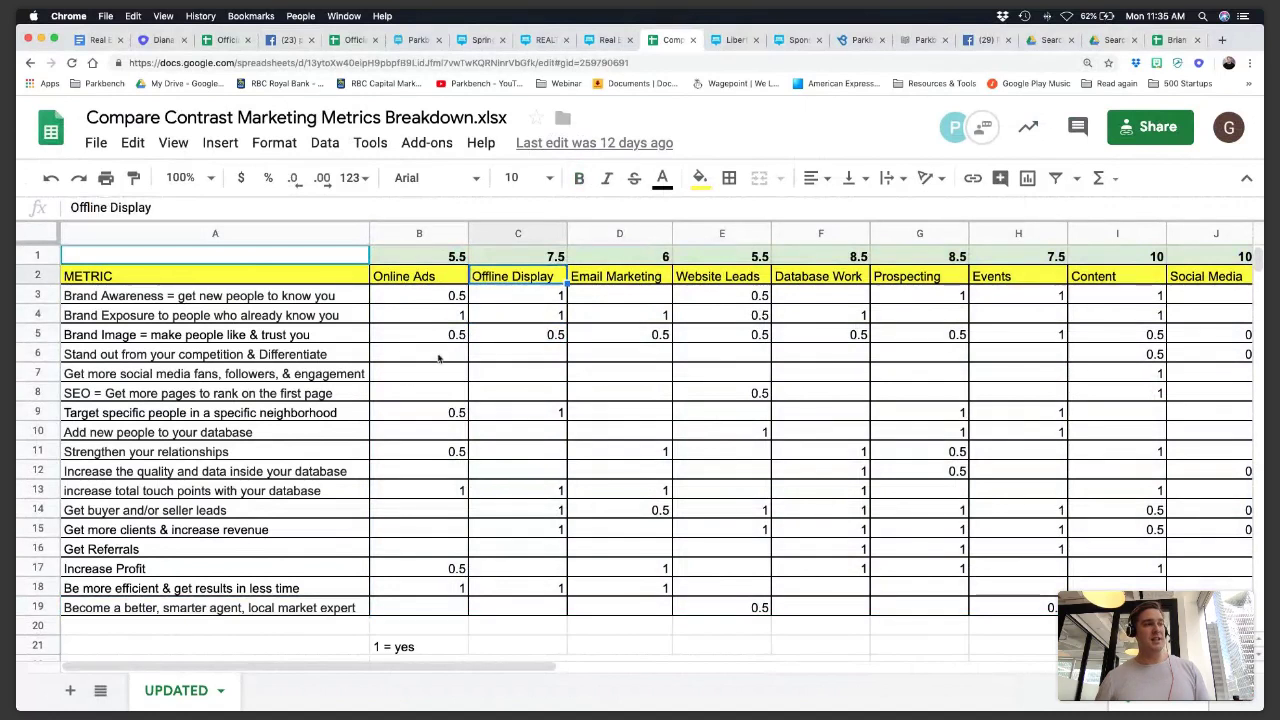
- Select the legend note under the table that explains what a 0.5 score means
{"action": "scroll", "coordinate": [438, 358], "scroll_direction": "down", "scroll_amount": 2}
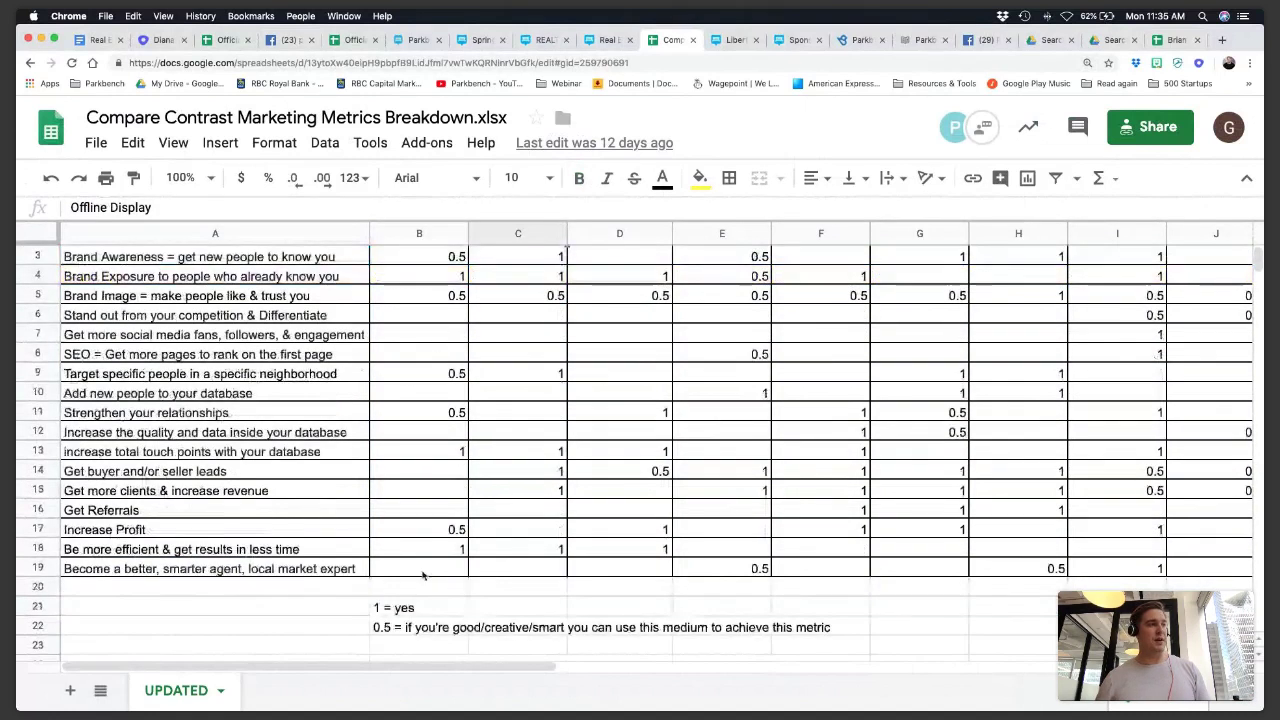
{"action": "scroll", "coordinate": [450, 575], "scroll_direction": "down", "scroll_amount": 1}
{"action": "left_click", "coordinate": [420, 607]}
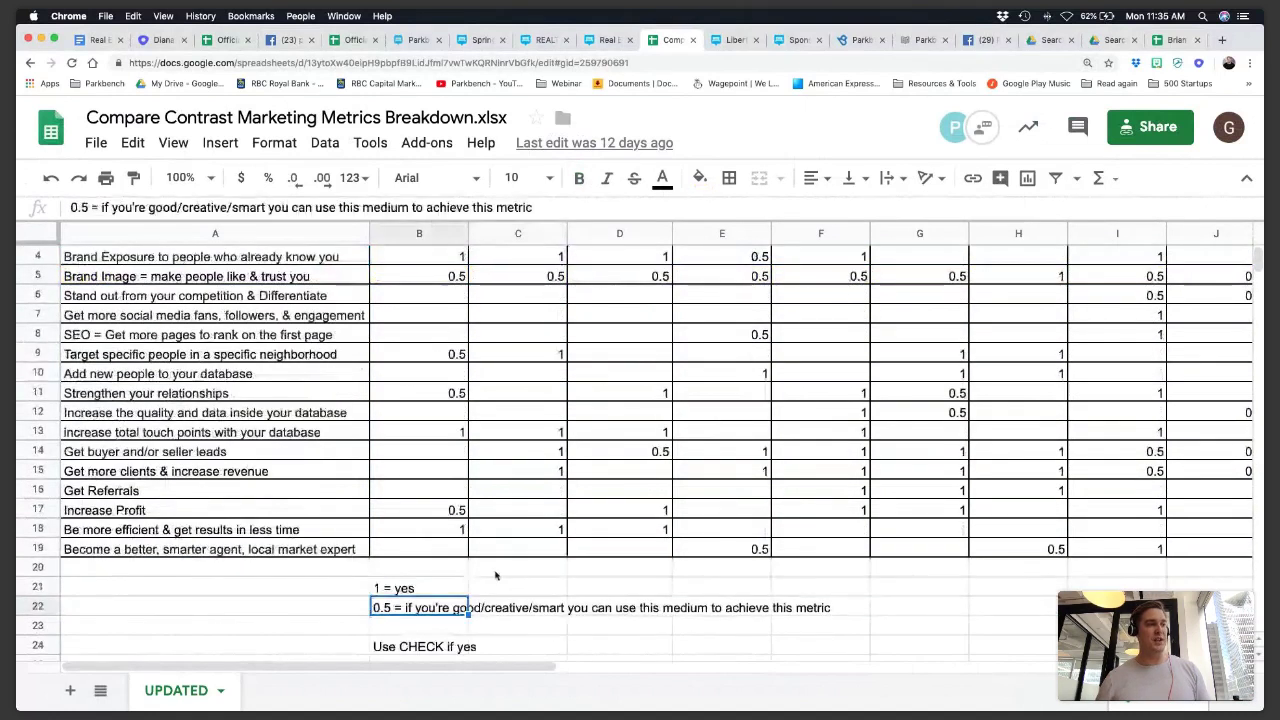
{"action": "left_click", "coordinate": [523, 610], "text": "shift"}
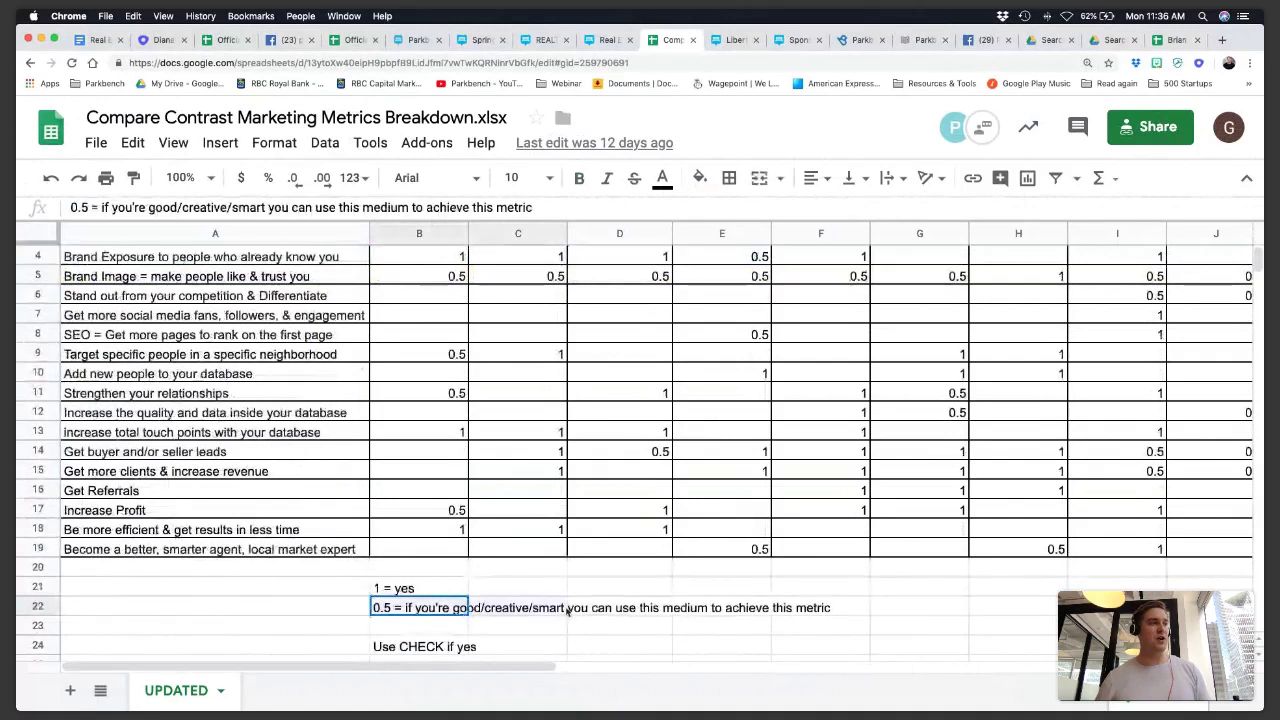
- Highlight the Online Ads column and examine its individual scores for touch points, efficiency, profit, relationships and neighborhood targeting
{"action": "key", "text": "ctrl+z"}
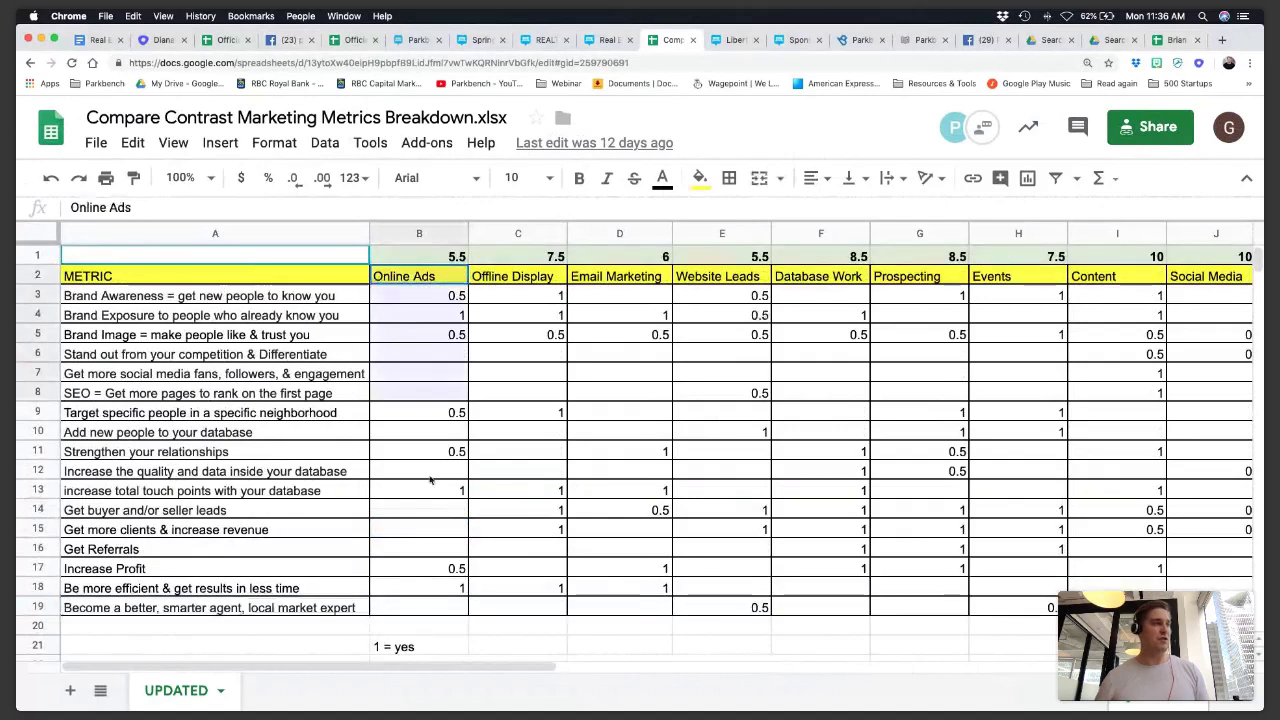
{"action": "key", "text": "ctrl+z"}
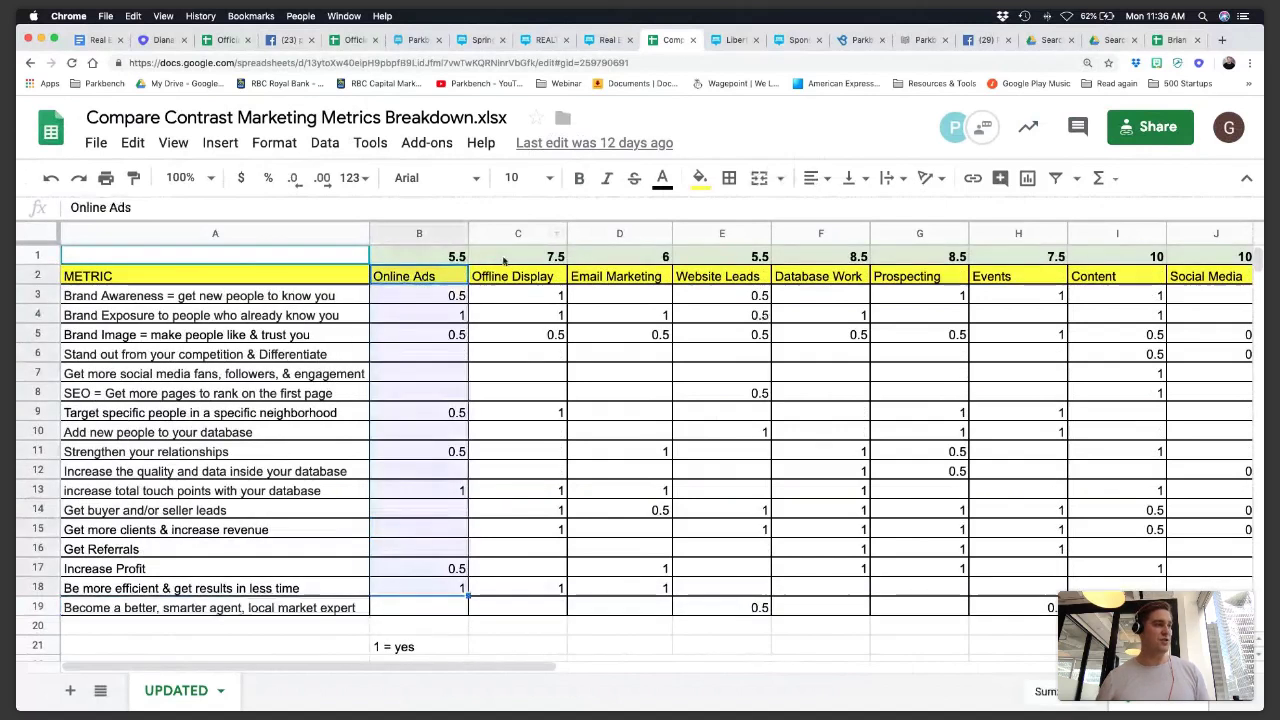
{"action": "key", "text": "ctrl+z"}
{"action": "key", "text": "ctrl+z"}
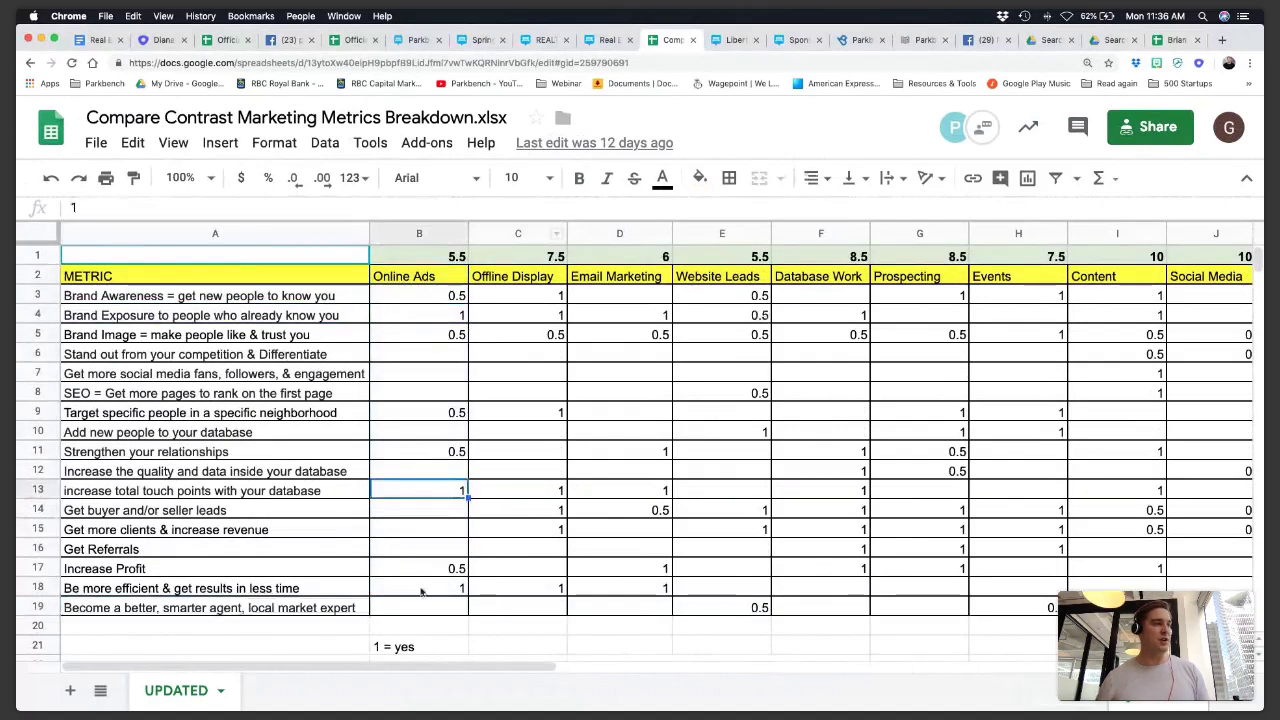
{"action": "left_click", "coordinate": [421, 590]}
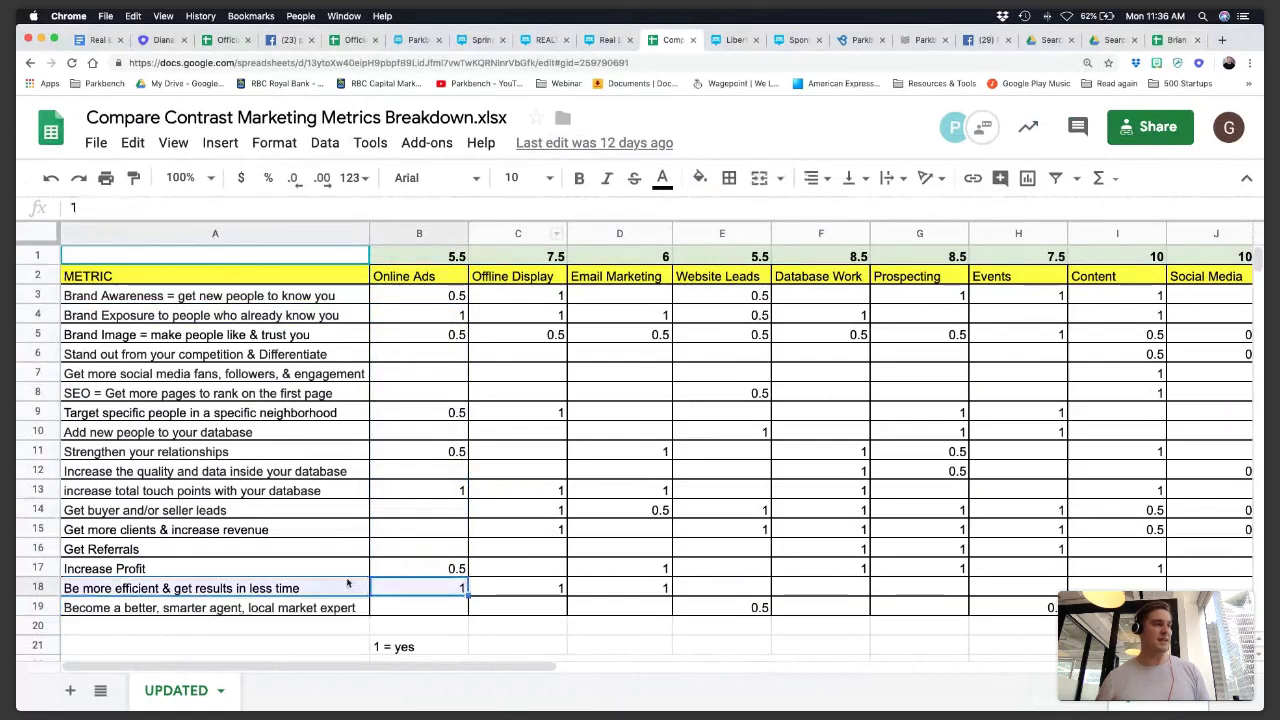
{"action": "left_click", "coordinate": [419, 572]}
{"action": "left_click", "coordinate": [409, 453]}
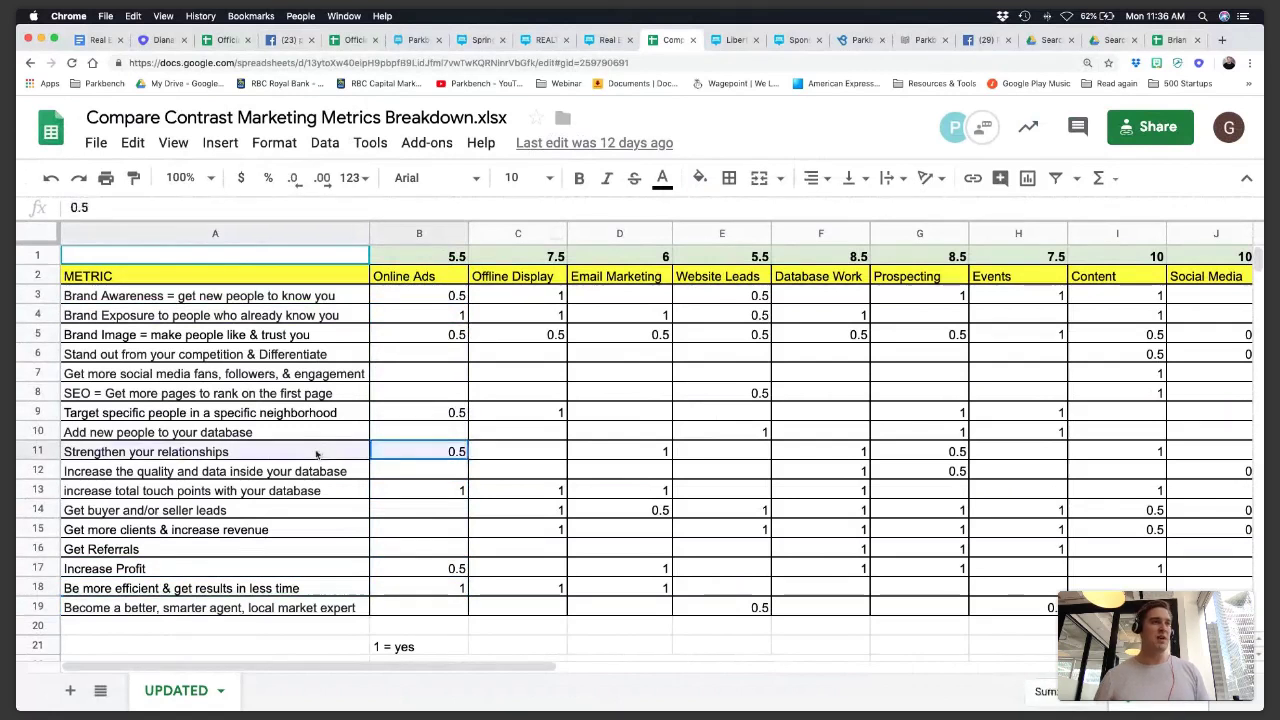
{"action": "left_click", "coordinate": [397, 413]}
- Examine the Prospecting score for the Brand Image metric alongside the metric's label
{"action": "left_click", "coordinate": [919, 334]}
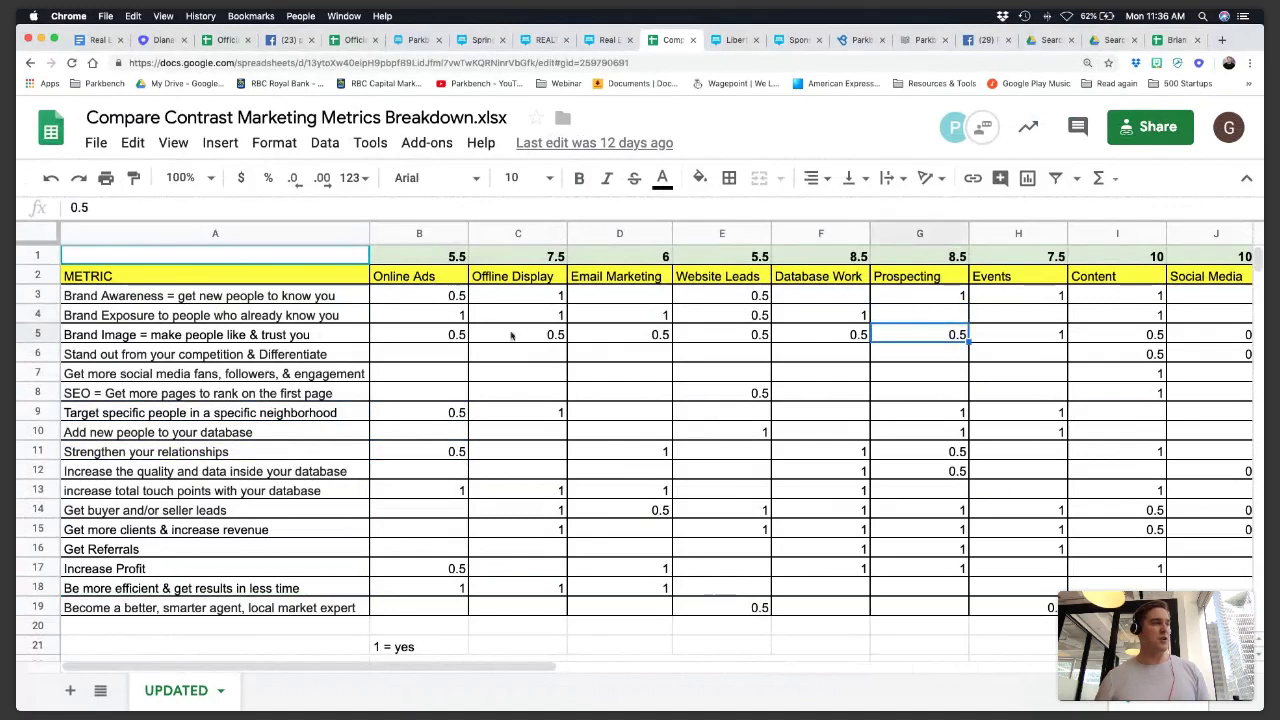
{"action": "left_click", "coordinate": [284, 339]}
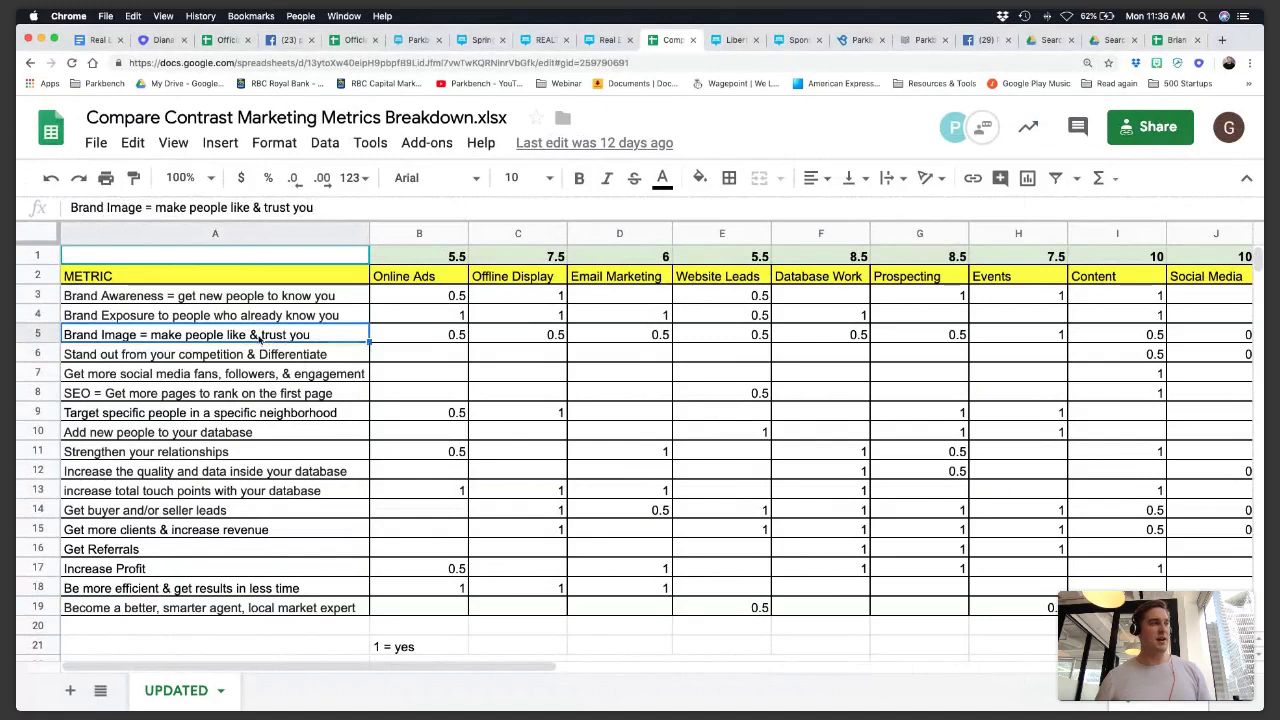
{"action": "left_click", "coordinate": [922, 338]}
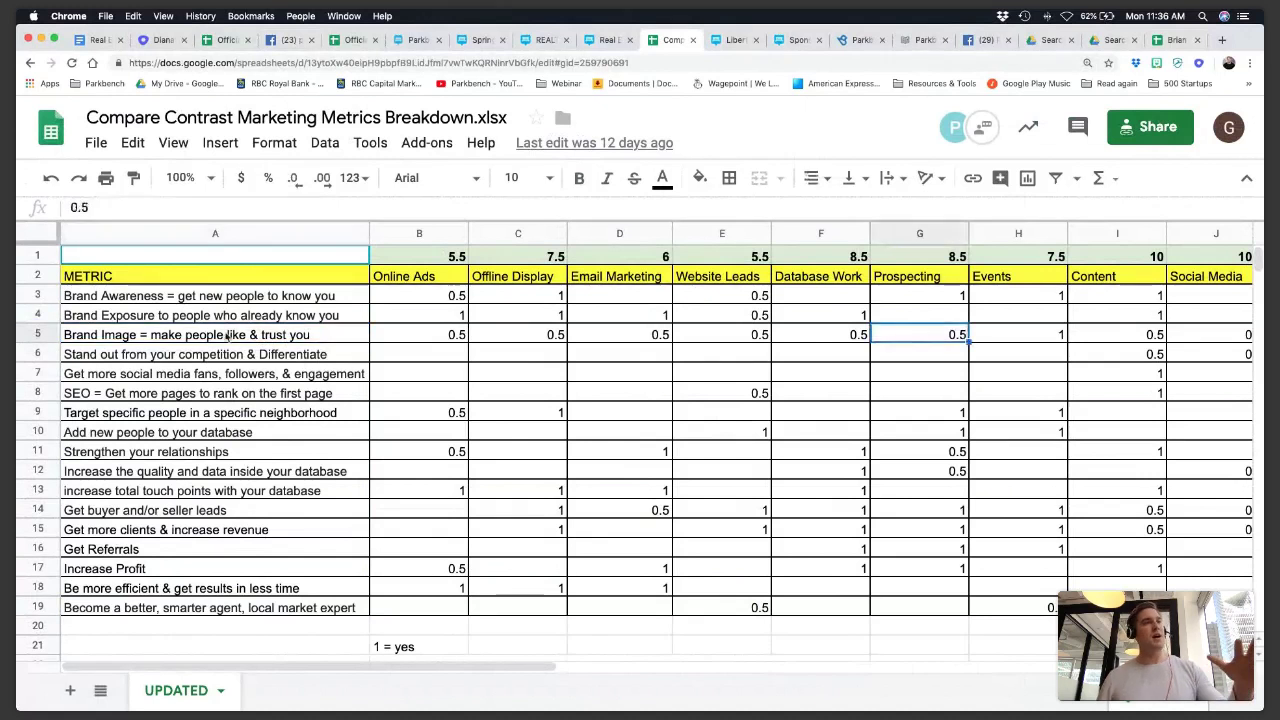
{"action": "left_click", "coordinate": [228, 337]}
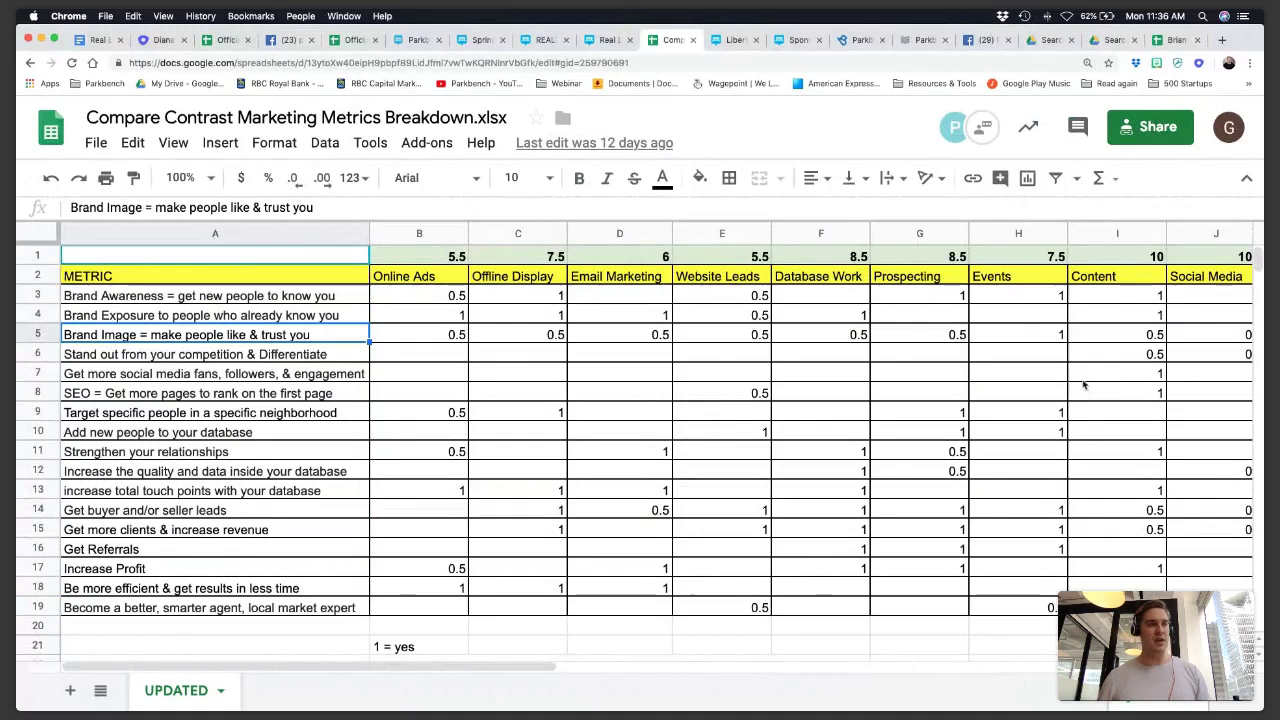
- Highlight the Parkbench column's scores for all metrics and return to the start of the table
{"action": "scroll", "coordinate": [1083, 385], "scroll_direction": "right", "scroll_amount": 3}
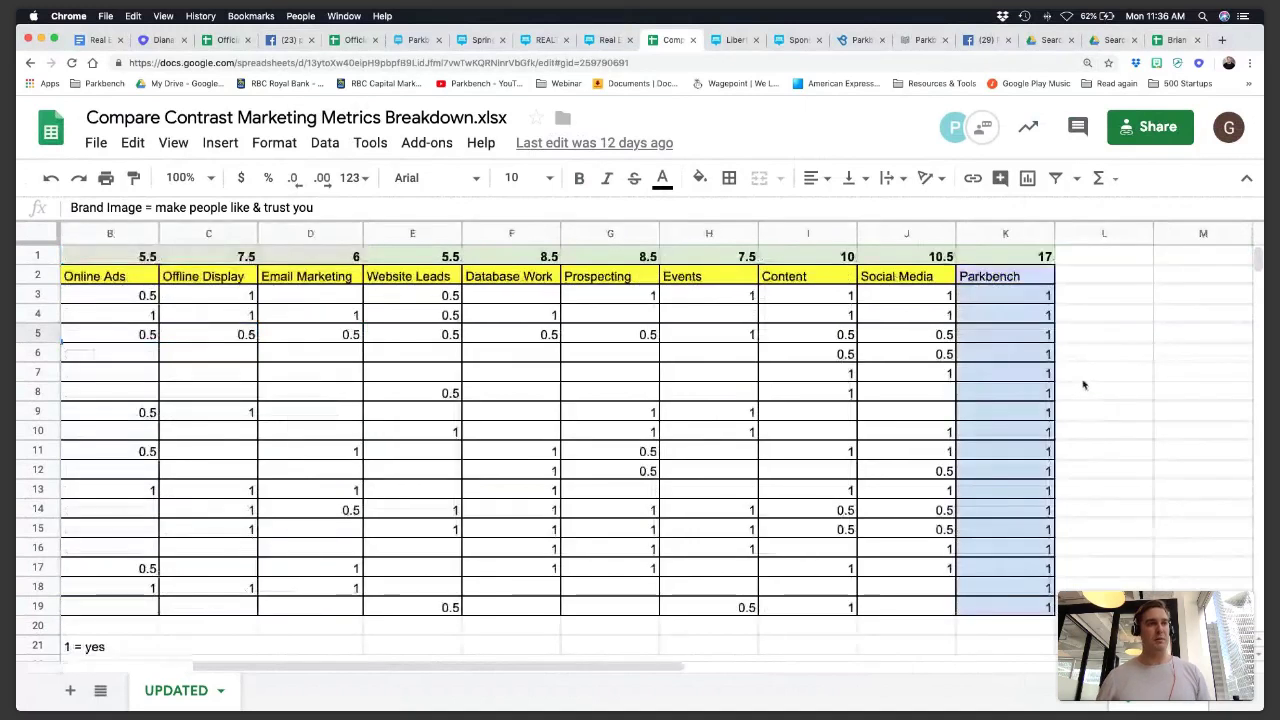
{"action": "scroll", "coordinate": [1080, 383], "scroll_direction": "right", "scroll_amount": 1}
{"action": "left_click_drag", "start_coordinate": [906, 276], "coordinate": [906, 607]}
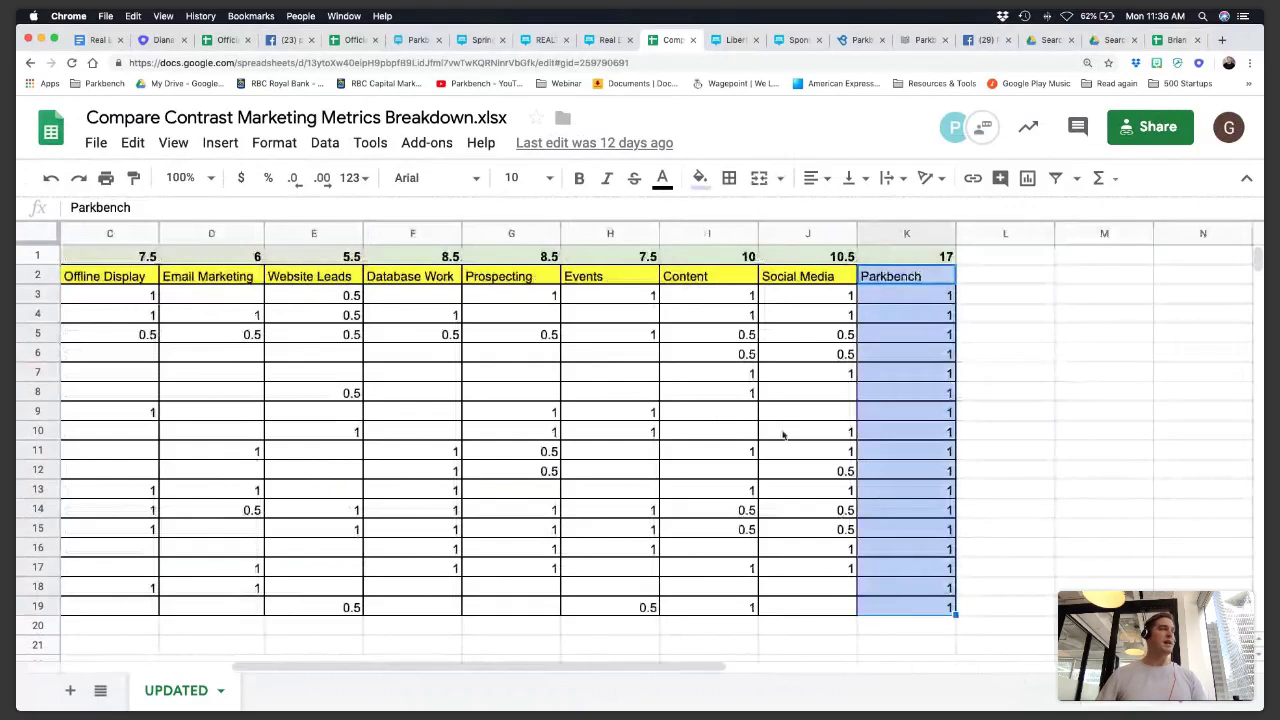
{"action": "scroll", "coordinate": [783, 434], "scroll_direction": "left", "scroll_amount": 4}
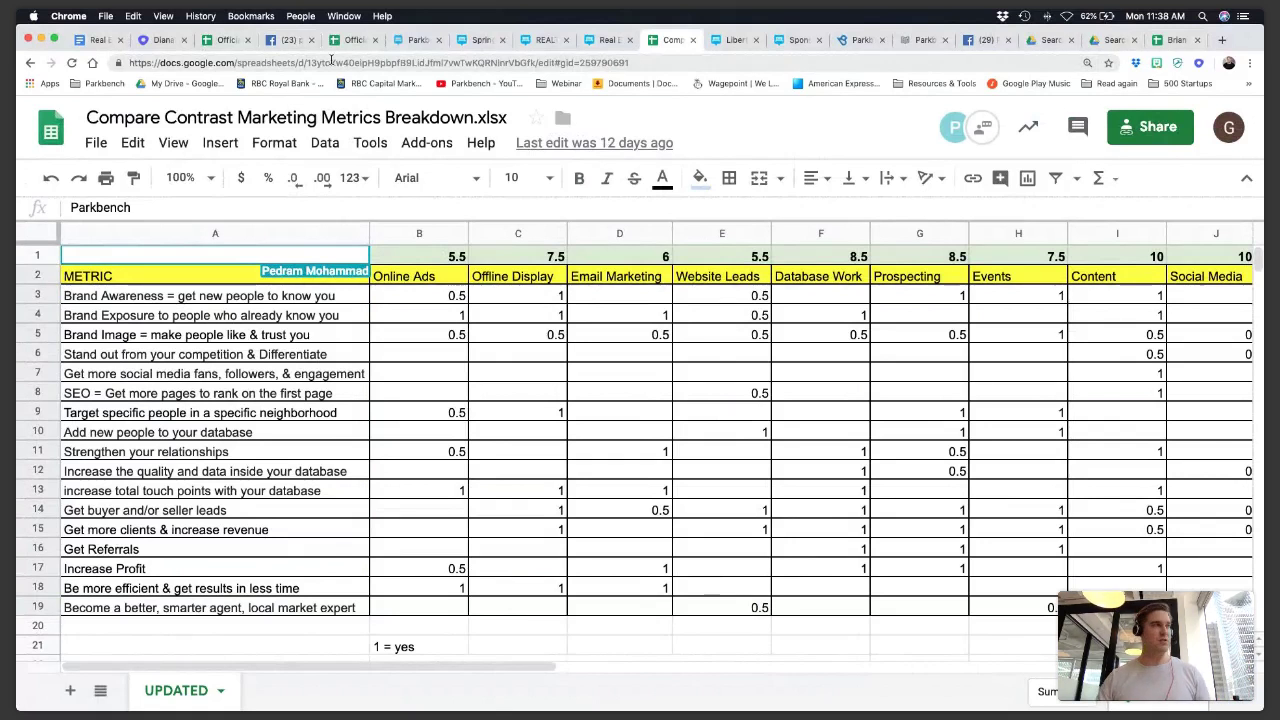
- Switch to the Objection Handling lesson and open the Parkbench Local Leader Training Program course overview
{"action": "left_click", "coordinate": [413, 40]}
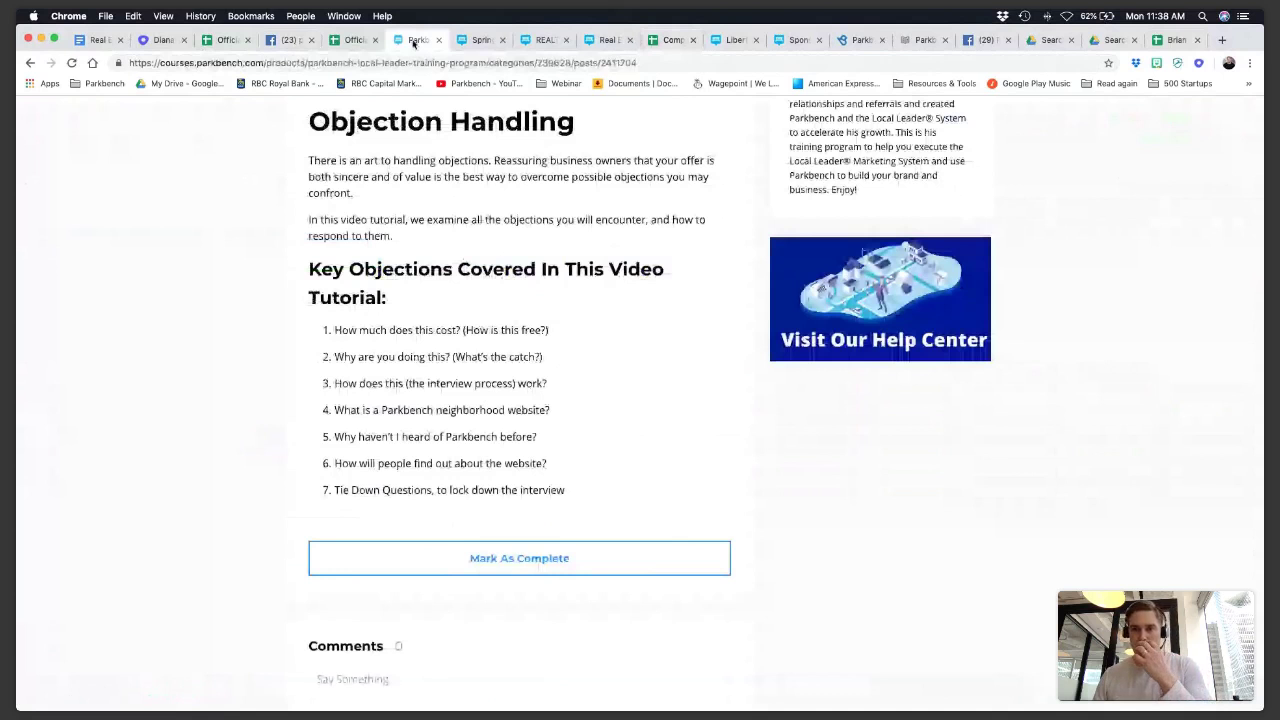
{"action": "scroll", "coordinate": [127, 251], "scroll_direction": "up", "scroll_amount": 10}
{"action": "left_click", "coordinate": [405, 189]}
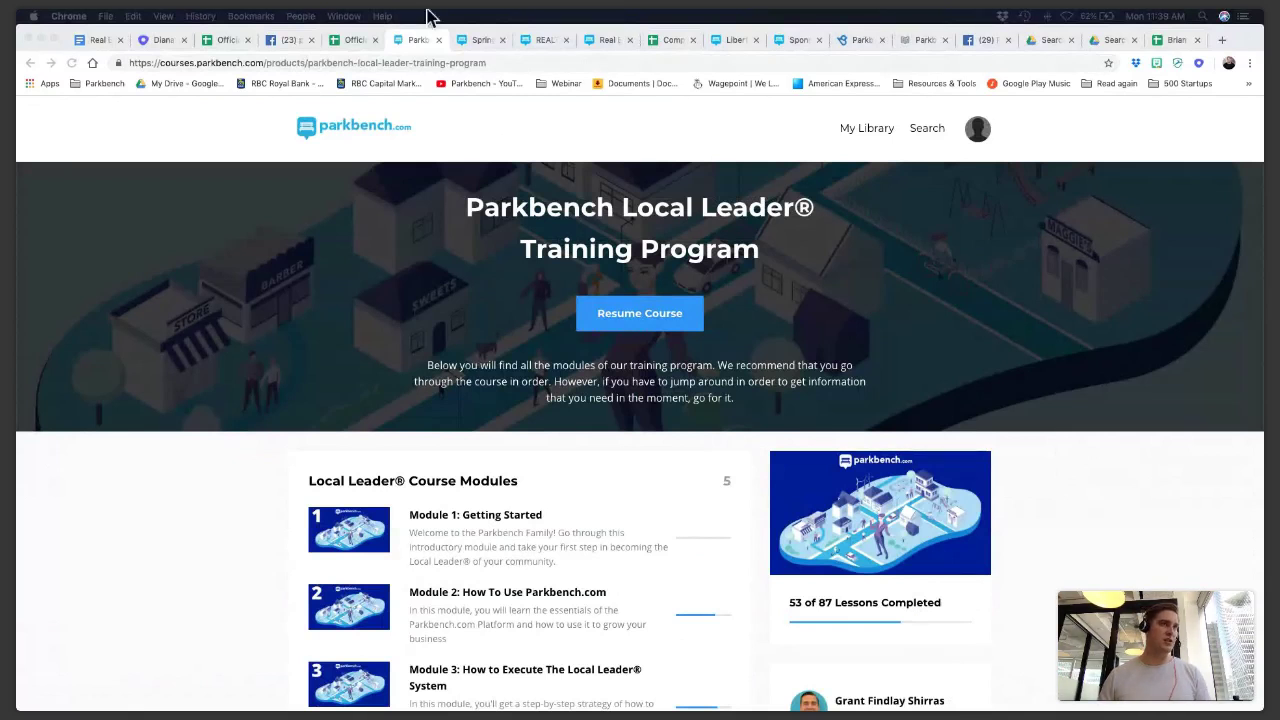
- Search the Parkbench help center for "live group training" and open the Group Coaching Calls and Schedules article
{"action": "left_click", "coordinate": [731, 40]}
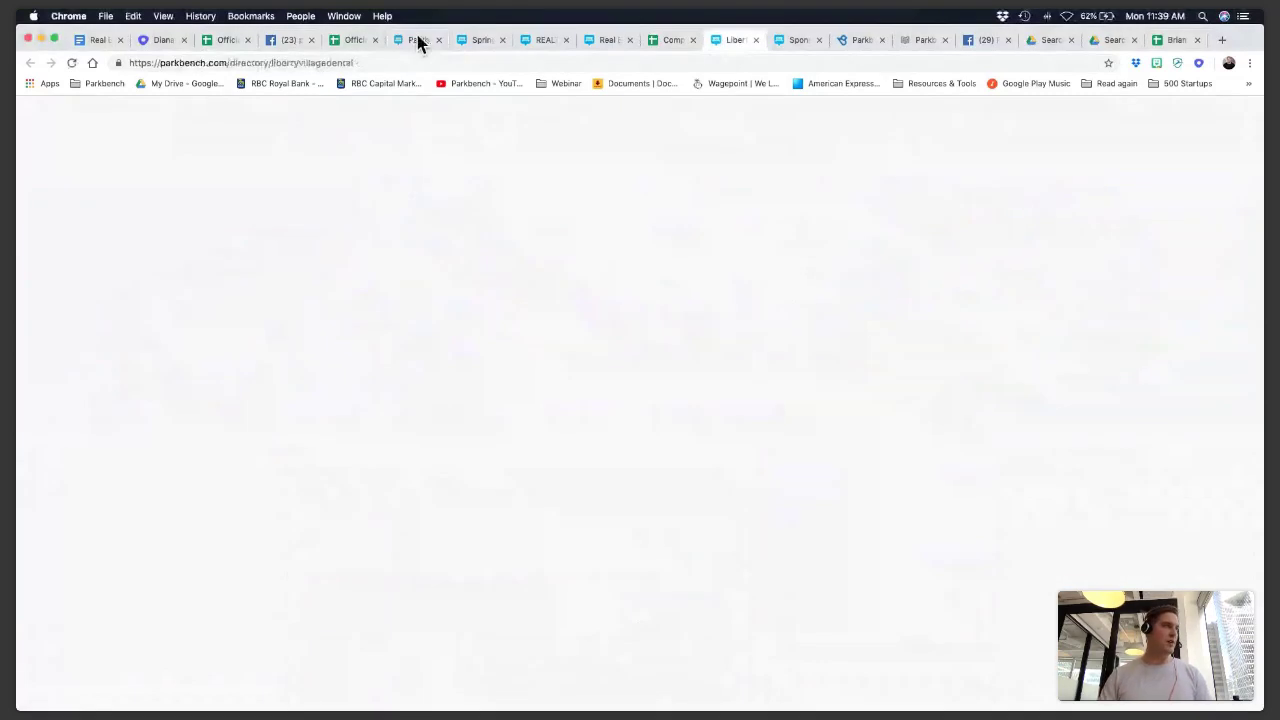
{"action": "key", "text": "ctrl+Tab"}
{"action": "key", "text": "ctrl+Tab"}
{"action": "key", "text": "ctrl+Tab"}
{"action": "left_click", "coordinate": [366, 217]}
{"action": "type", "text": "live group training"}
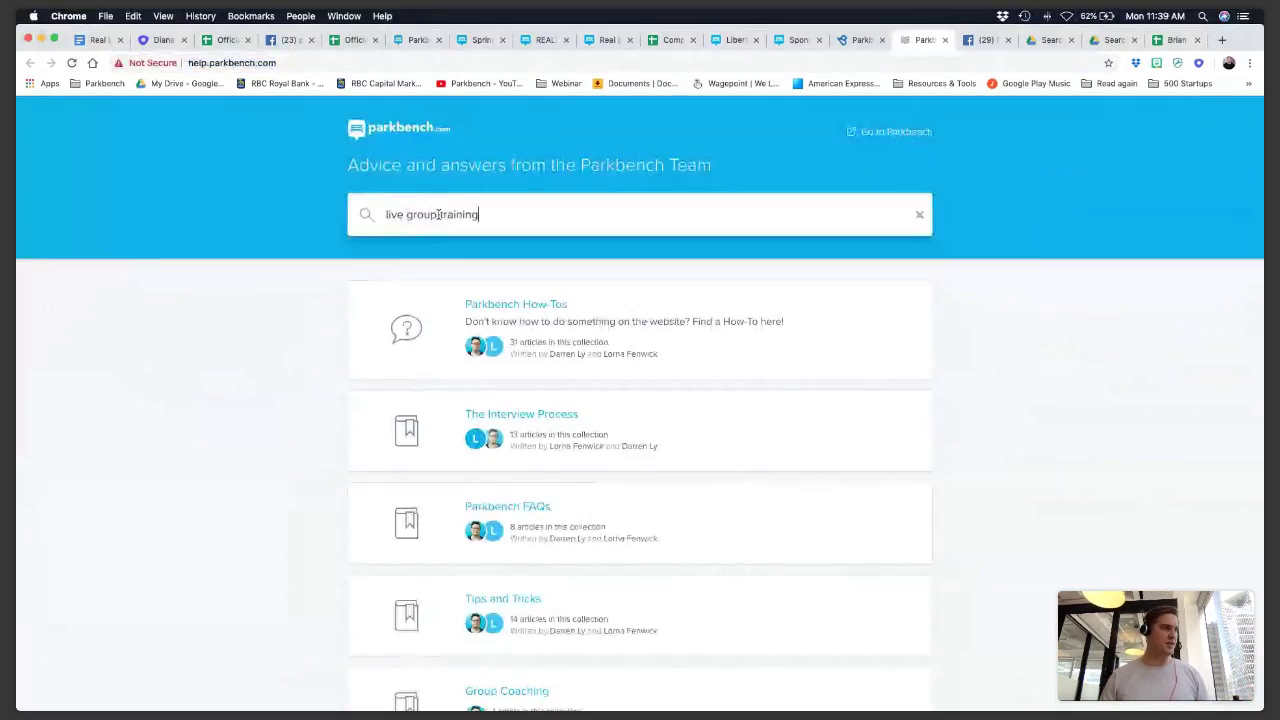
{"action": "key", "text": "Return"}
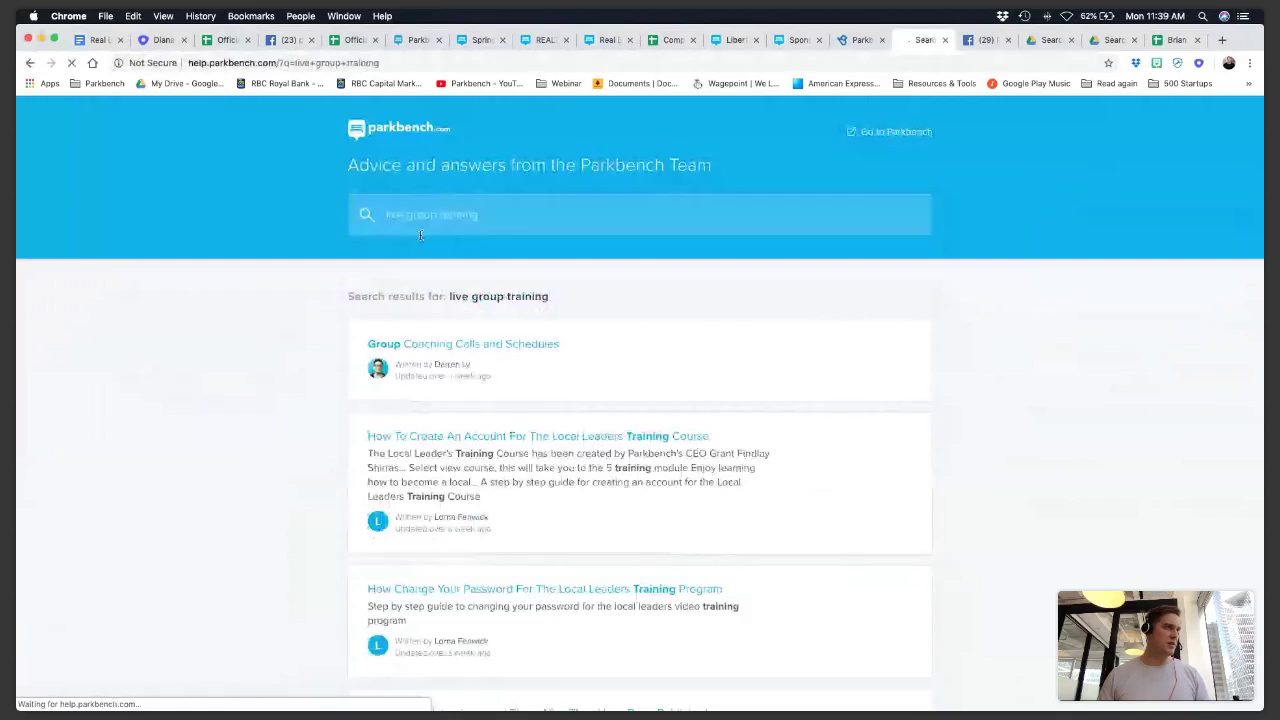
{"action": "left_click", "coordinate": [450, 343]}
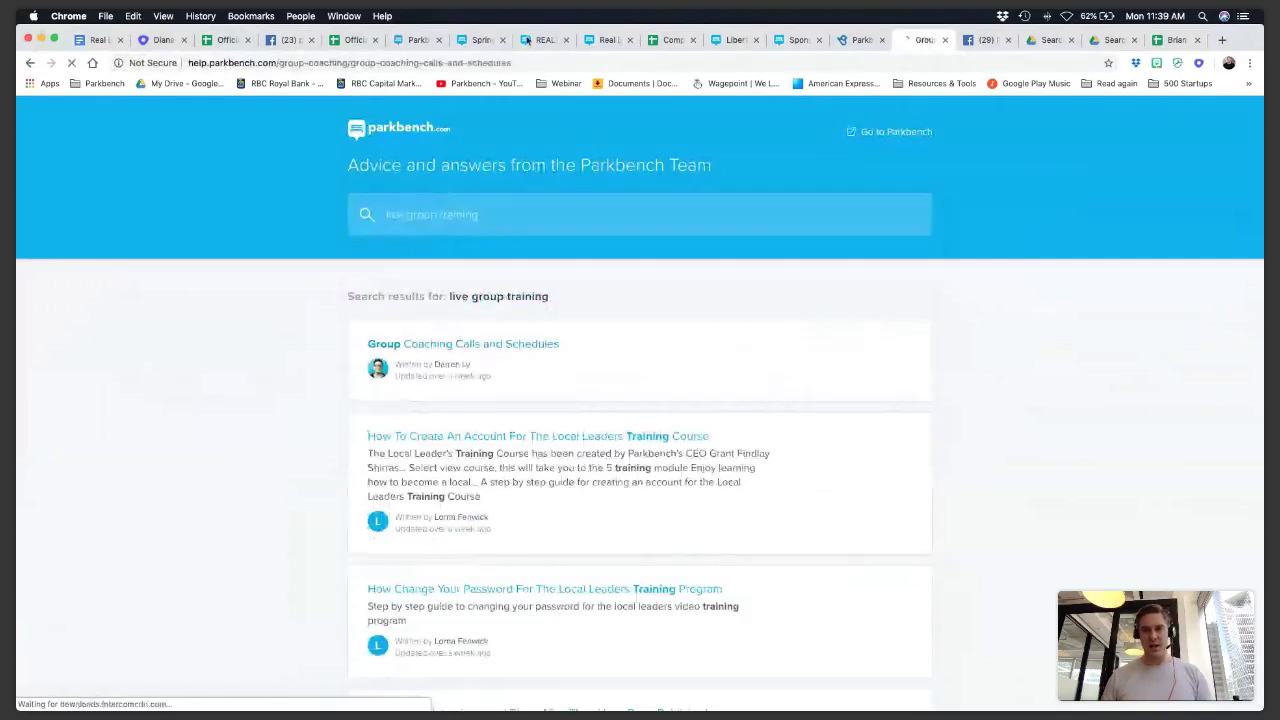